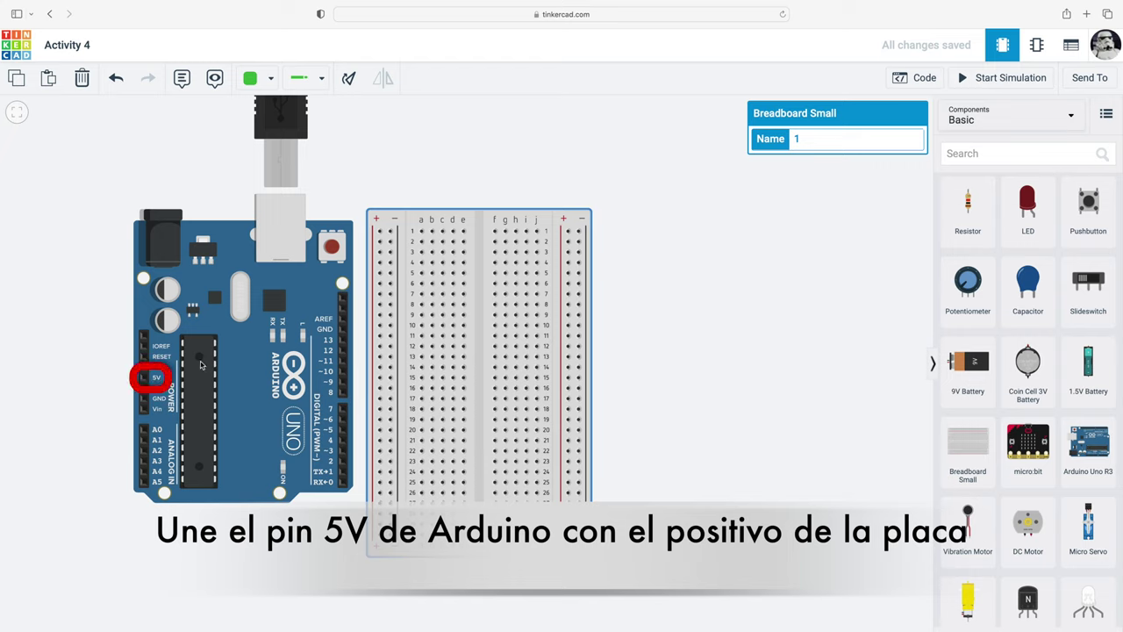
Wire the Arduino's 5V pin to the first hole of the breadboard's positive rail, bend the wire upward, and colour it red
click(145, 379)
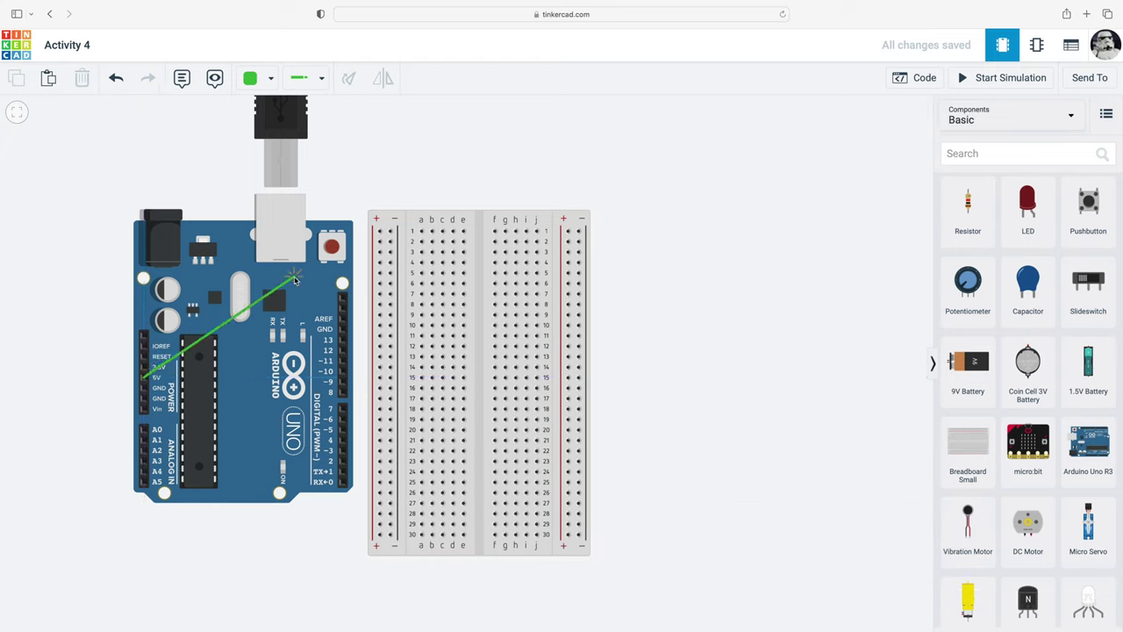
click(378, 232)
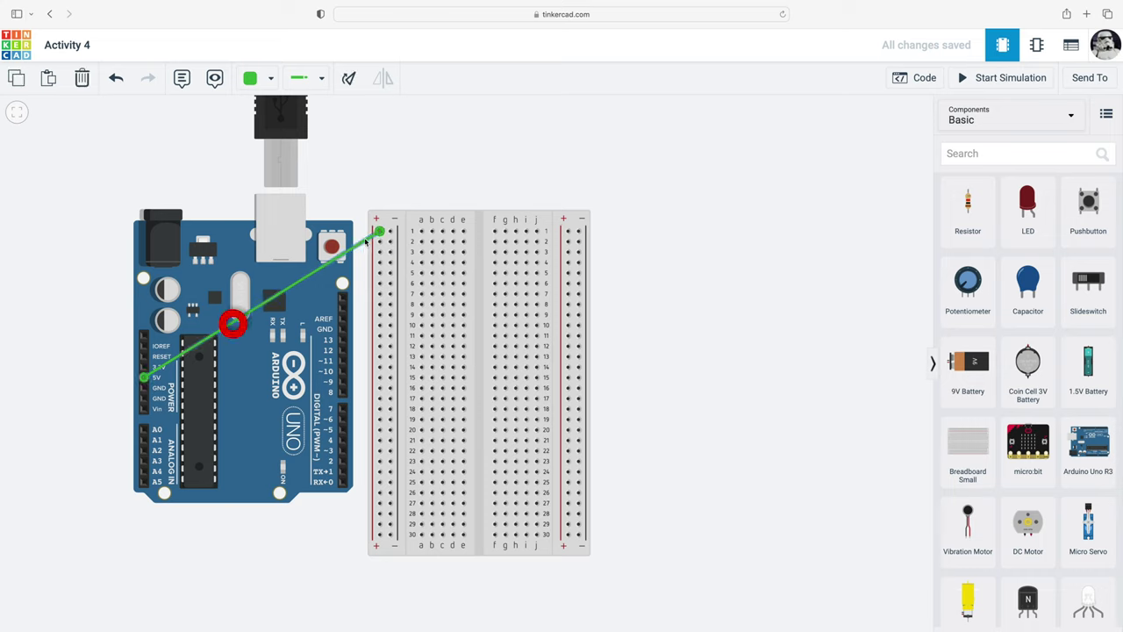
drag(232, 327, 236, 235)
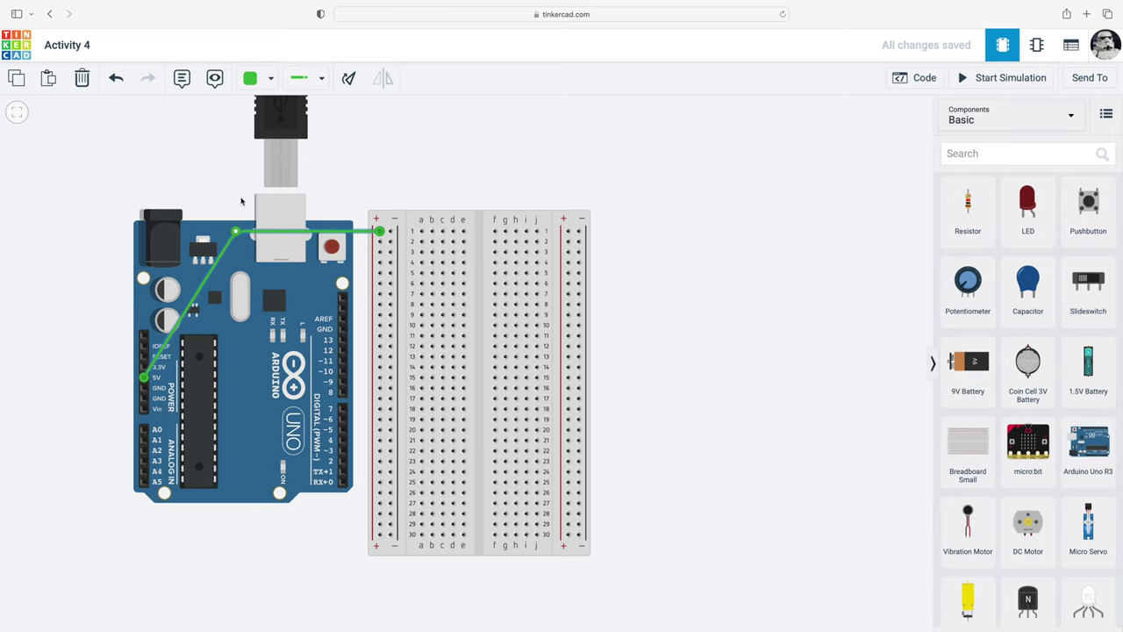
click(270, 80)
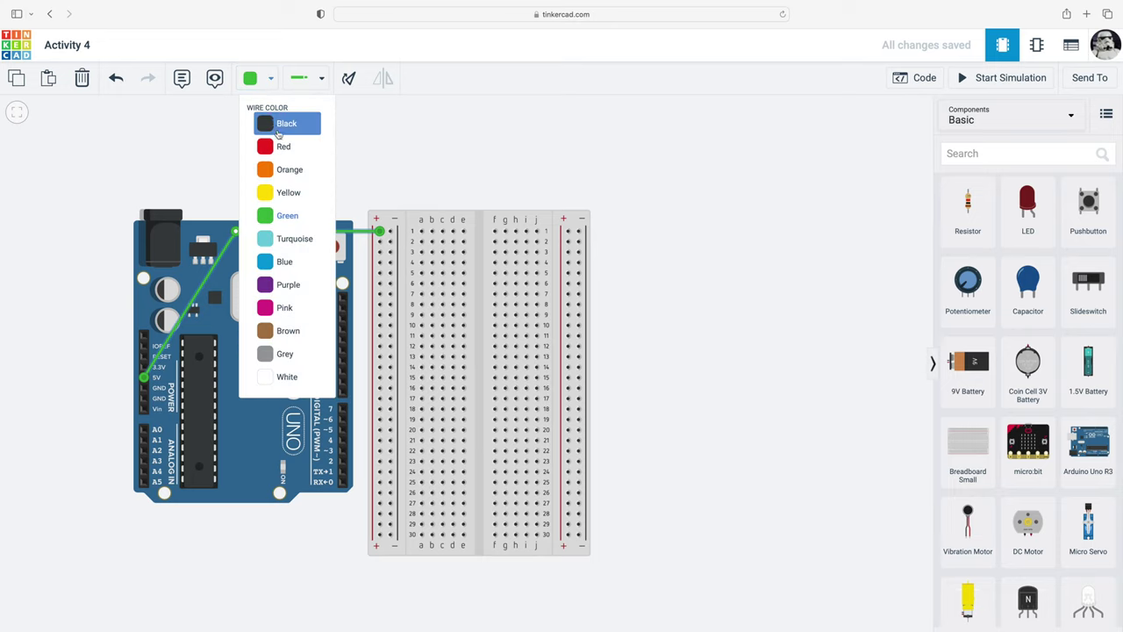
click(281, 148)
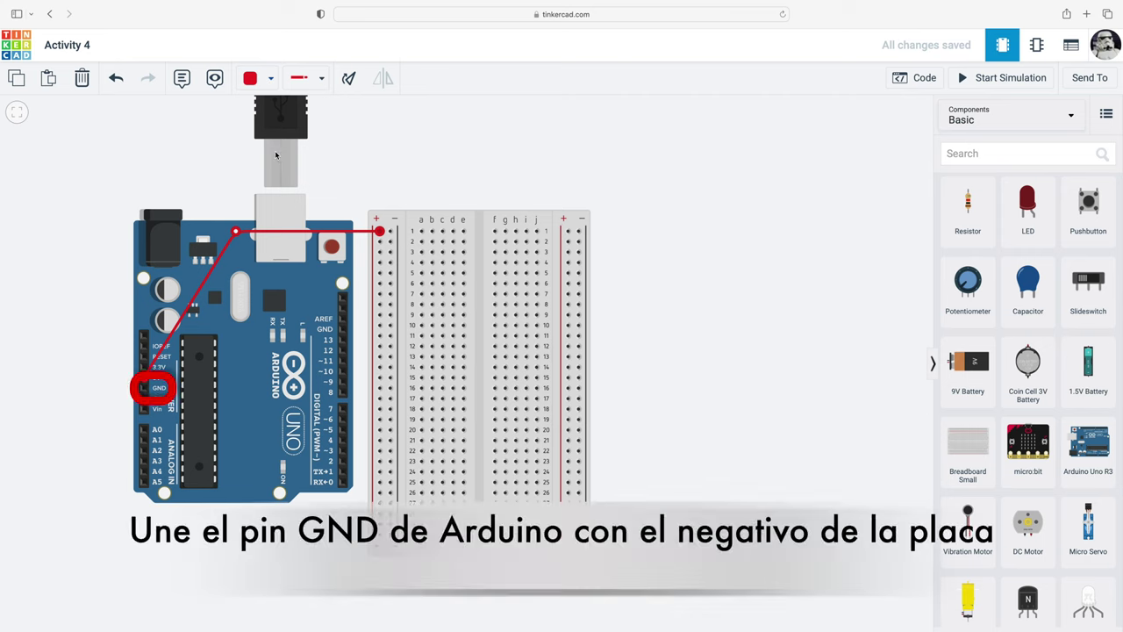
Wire the Arduino's GND pin to the breadboard's negative rail in row 2, bend it parallel to the 5V wire, and colour it black
click(144, 388)
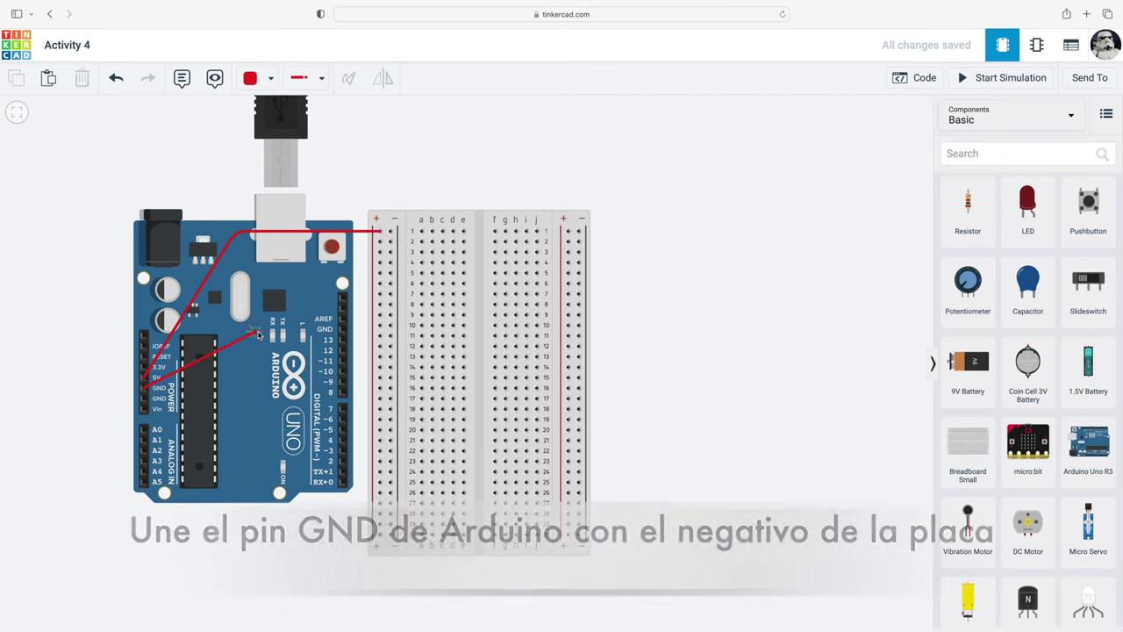
click(390, 242)
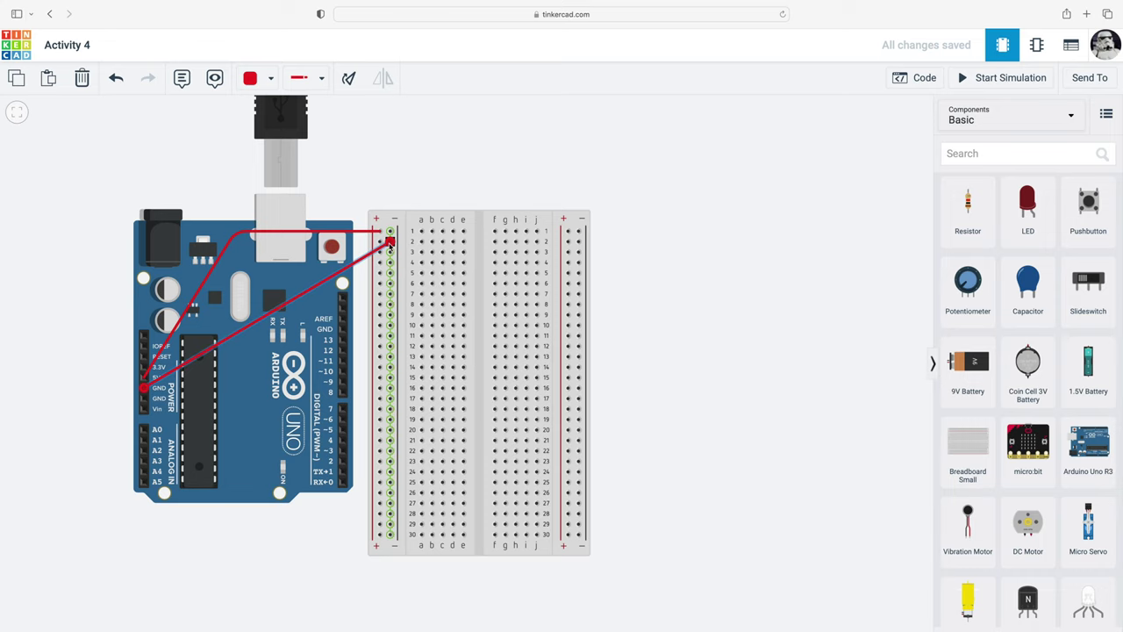
drag(242, 332, 242, 242)
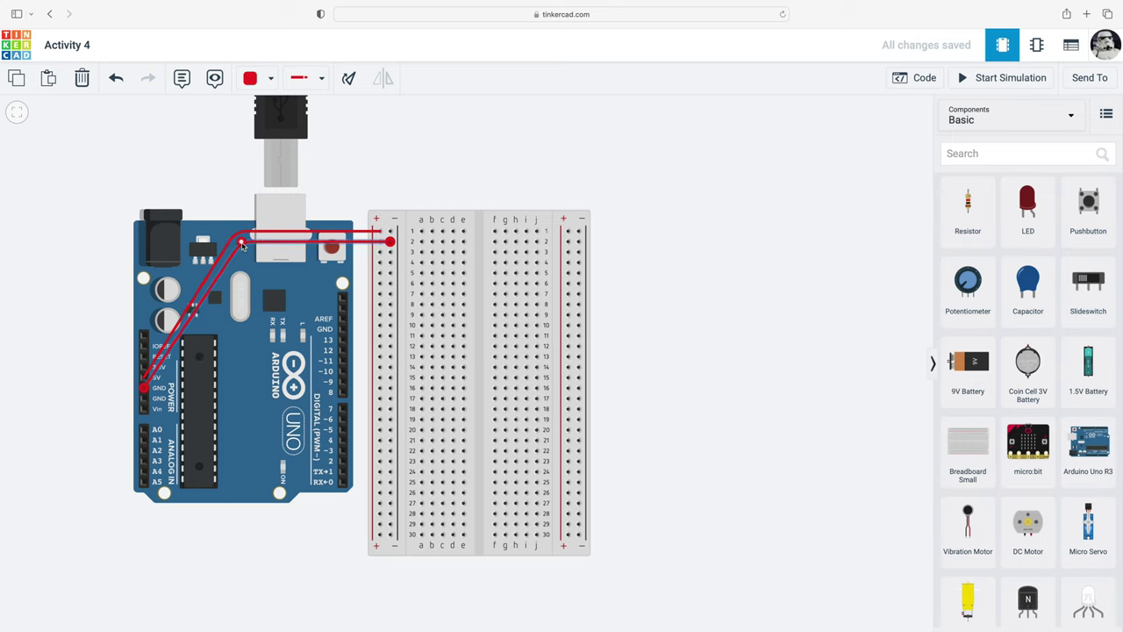
click(271, 79)
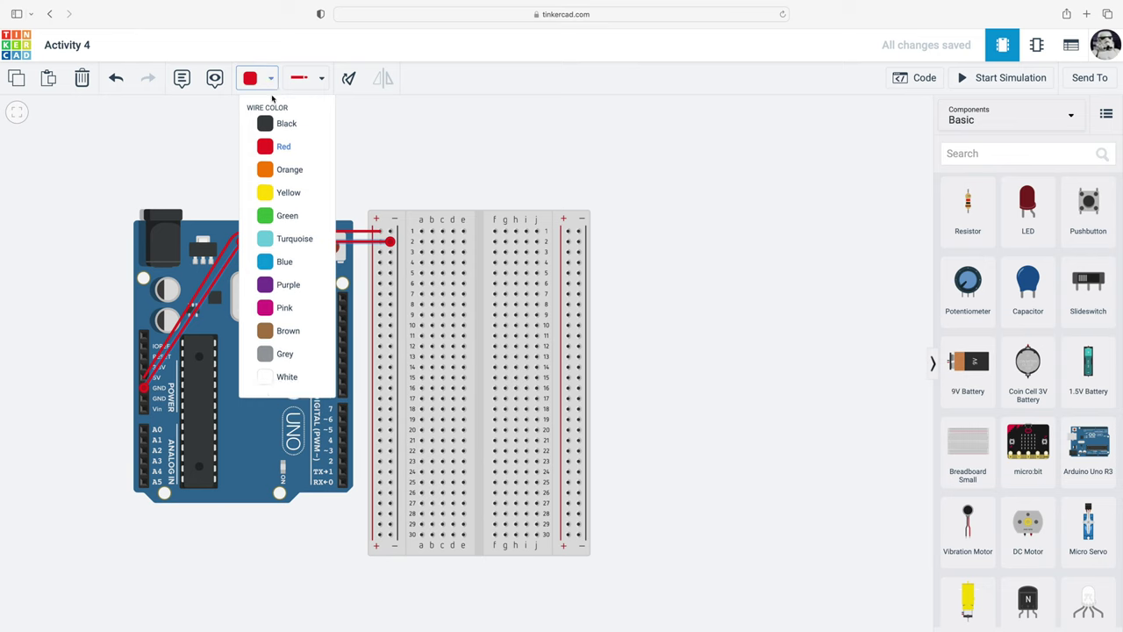
click(276, 128)
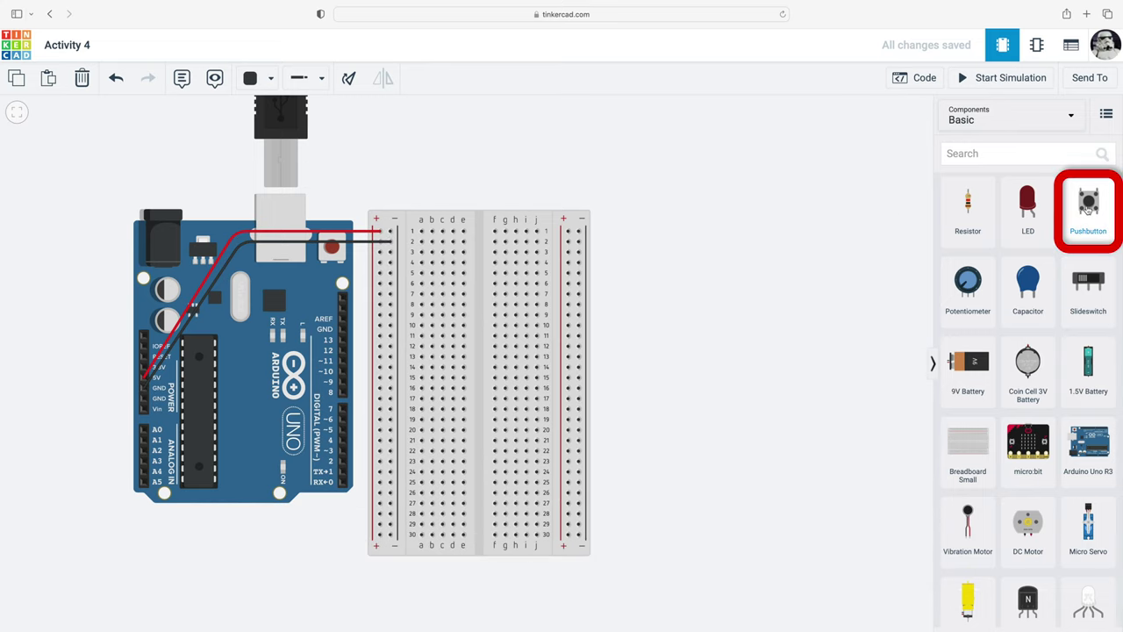
Add a pushbutton, rotate it a quarter turn, and seat it across the breadboard's centre gap at rows 13 and 15
drag(1088, 206, 642, 273)
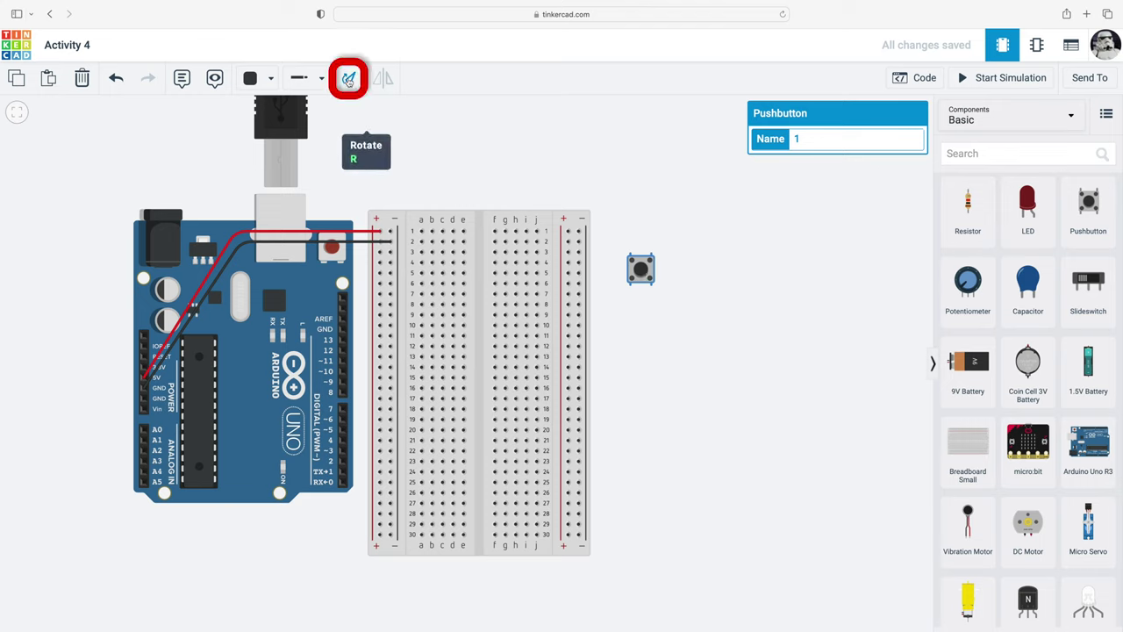
click(348, 78)
click(349, 79)
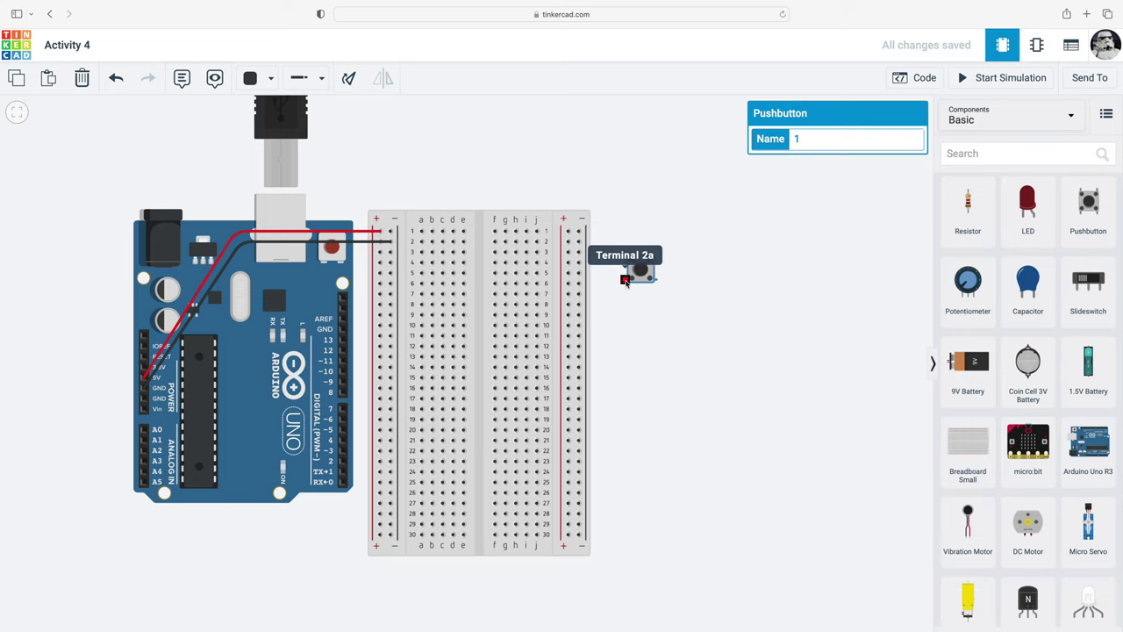
drag(643, 272, 478, 366)
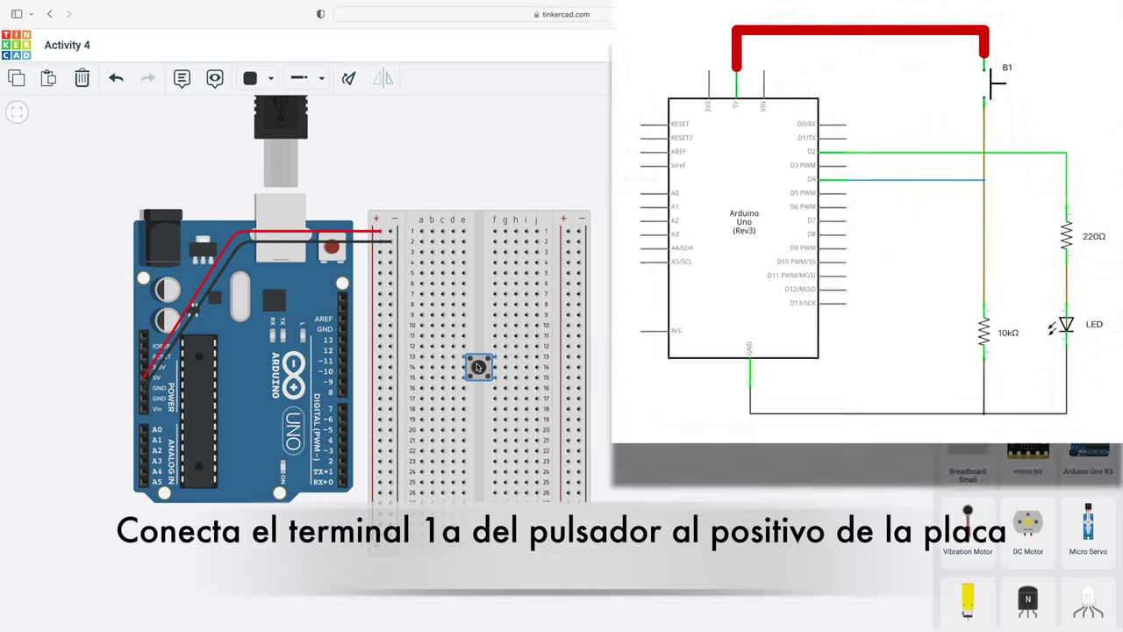
Wire the positive rail to hole a13, in line with the pushbutton's terminal 1a, and colour the wire red
click(380, 357)
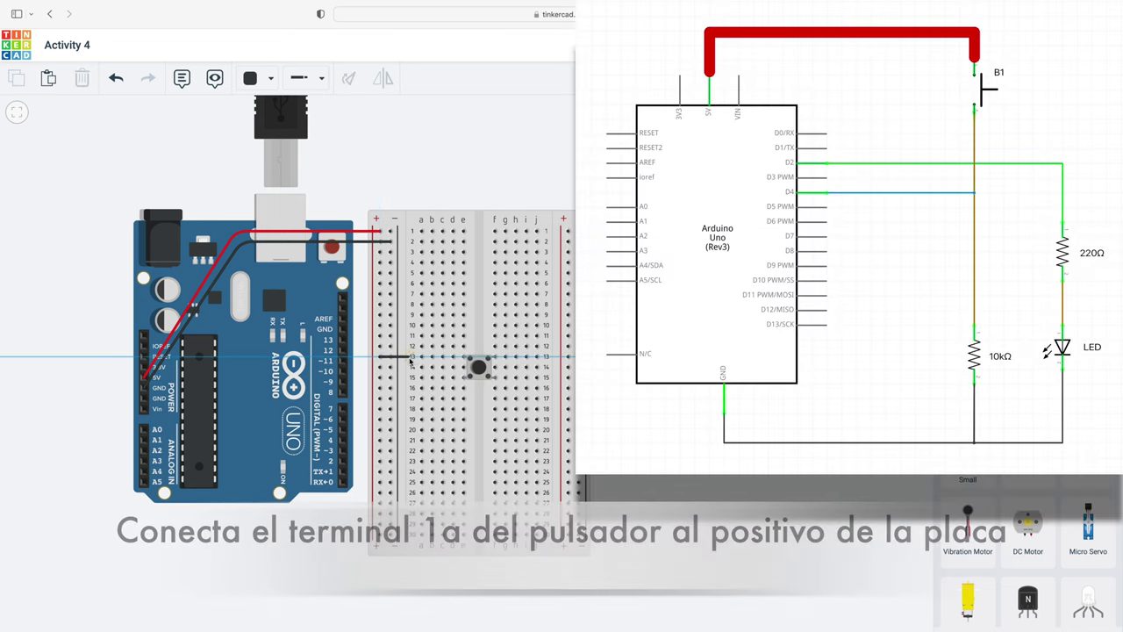
click(421, 357)
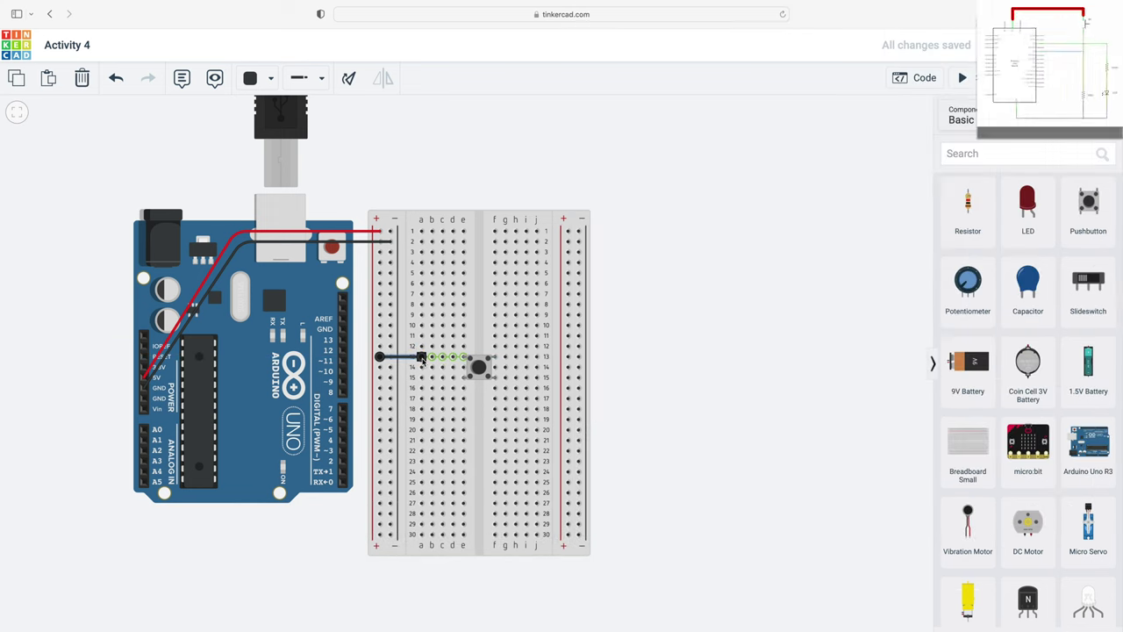
click(269, 80)
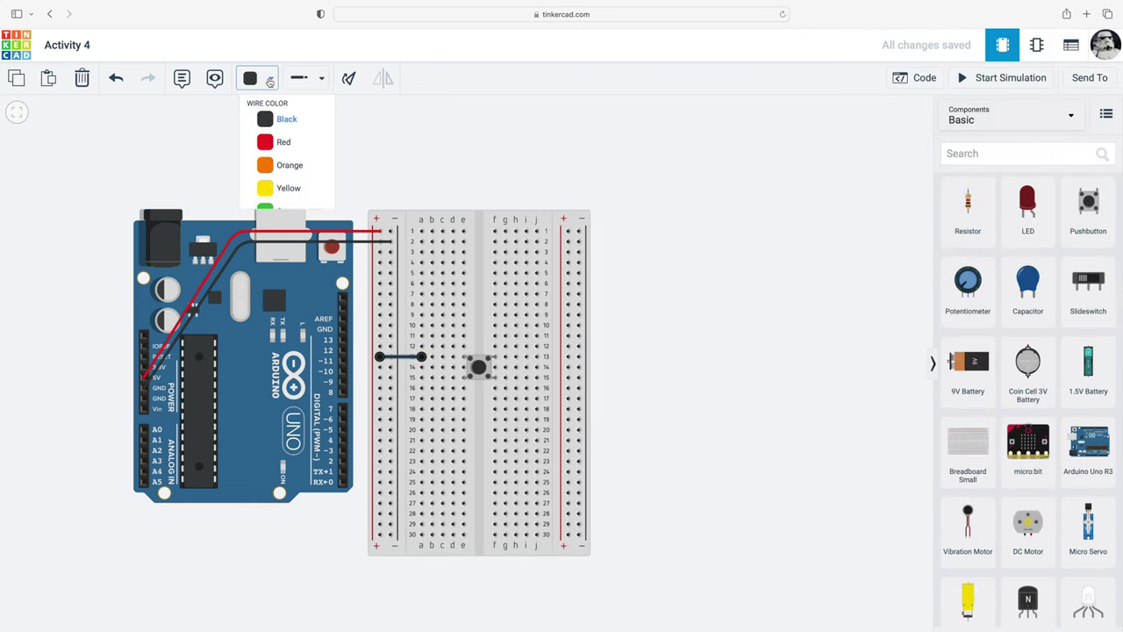
click(282, 147)
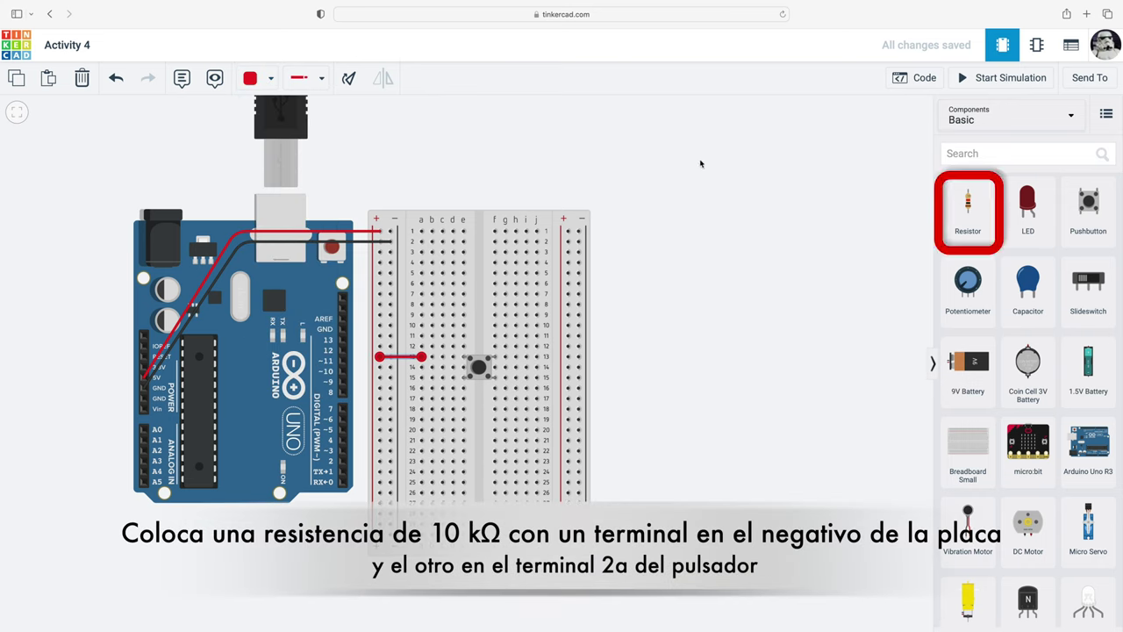
Add a 10 kΩ resistor, turn it horizontal, and place it between the negative rail and the pushbutton's row 15
drag(969, 204, 658, 250)
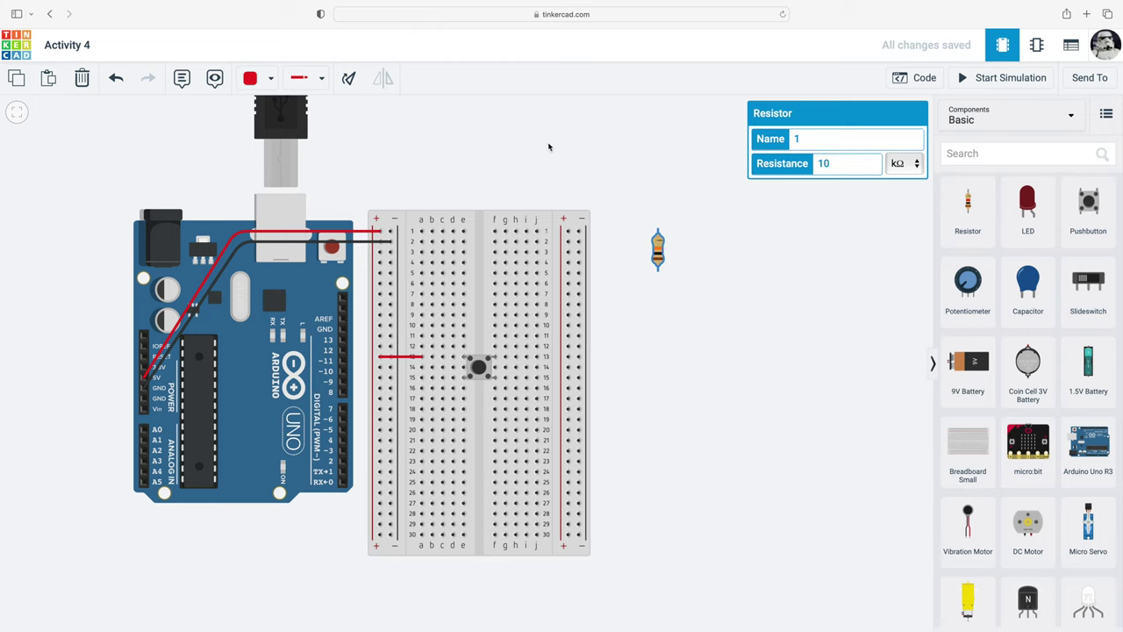
click(349, 80)
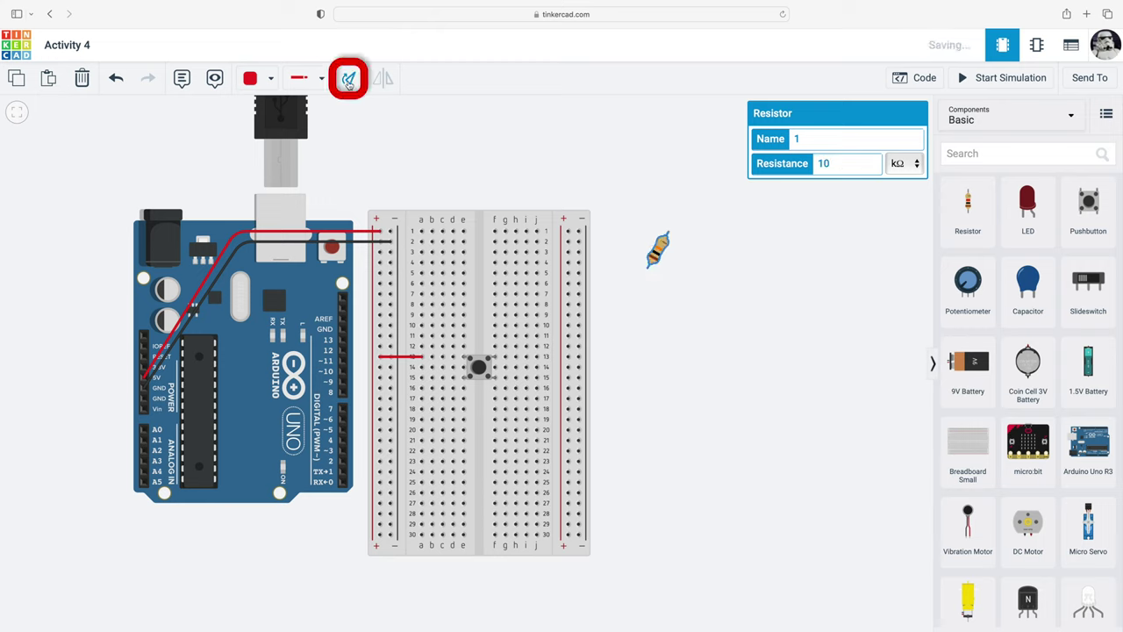
click(349, 80)
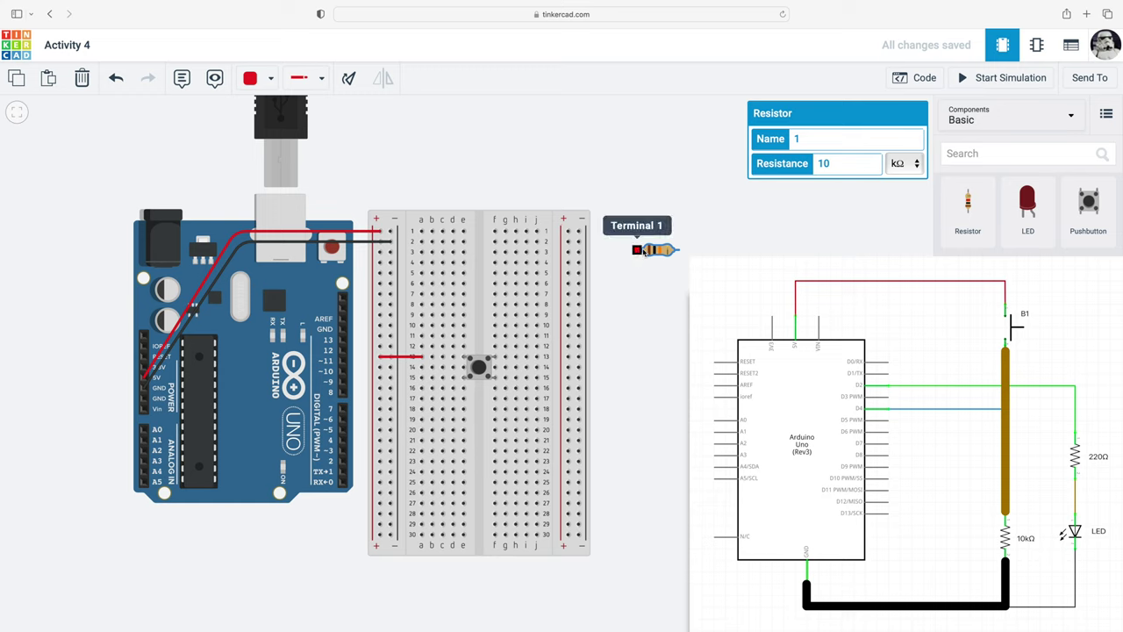
drag(665, 251, 407, 381)
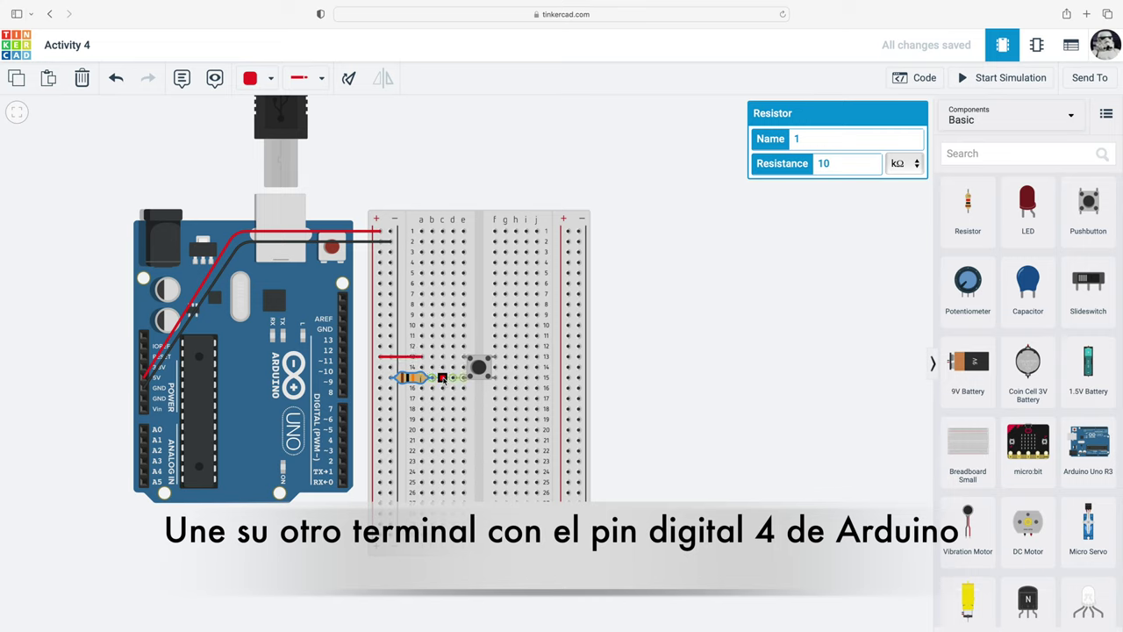
Wire hole c15, in the resistor's row, to the Arduino's digital pin 4 and colour the wire blue
click(443, 377)
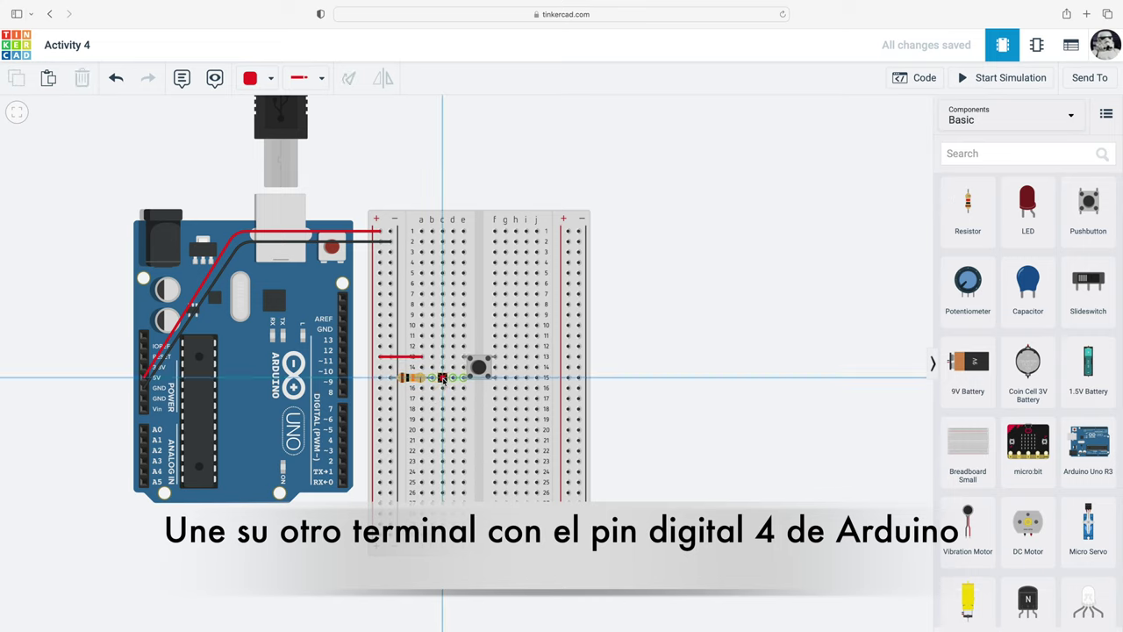
click(343, 441)
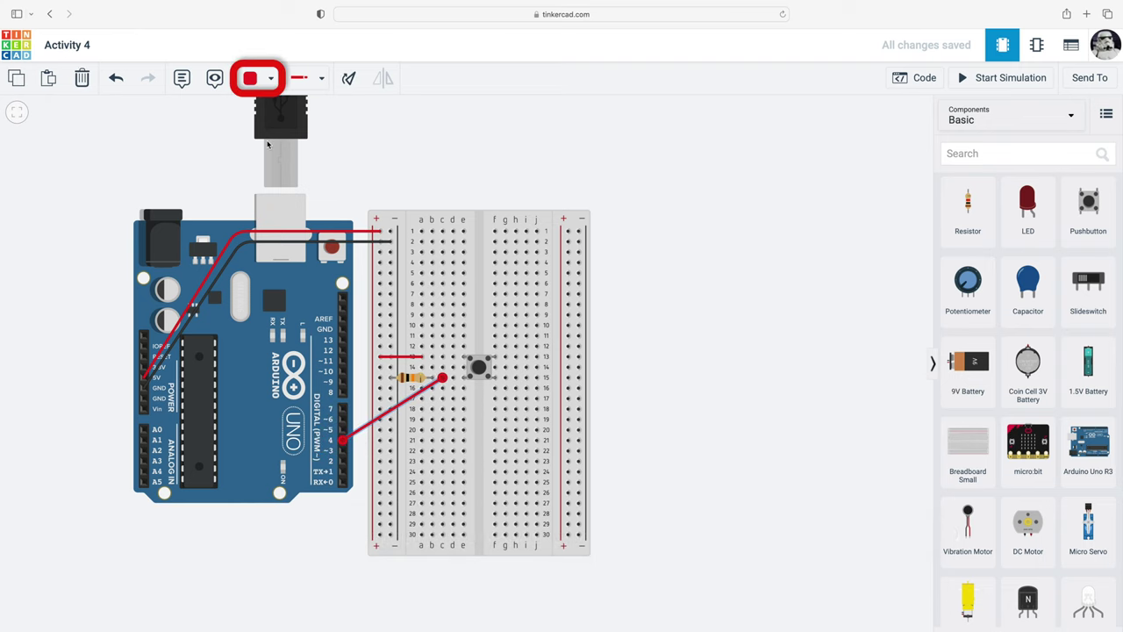
click(261, 81)
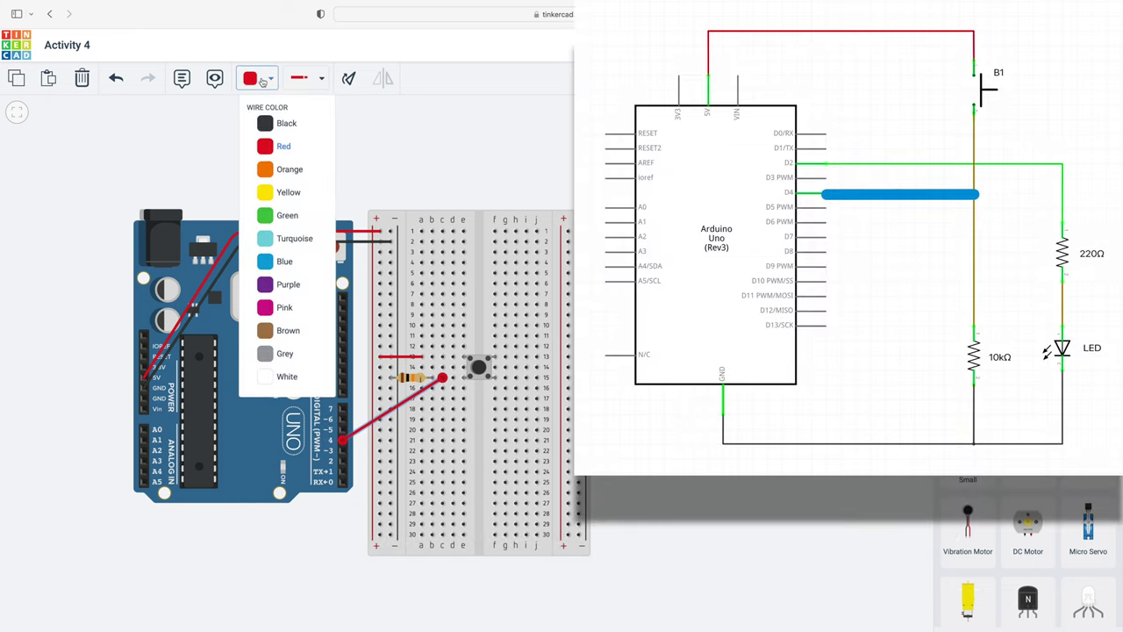
click(285, 263)
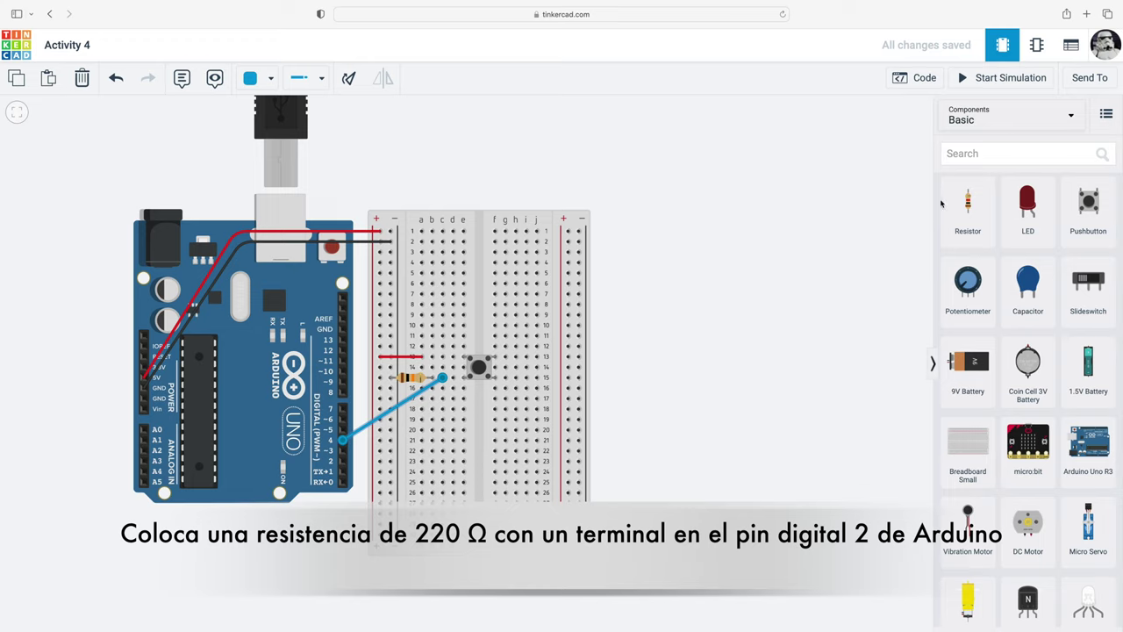
Add a second resistor of 220 Ω, turn it horizontal, and place it across the breadboard's centre gap in row 23
drag(970, 204, 658, 266)
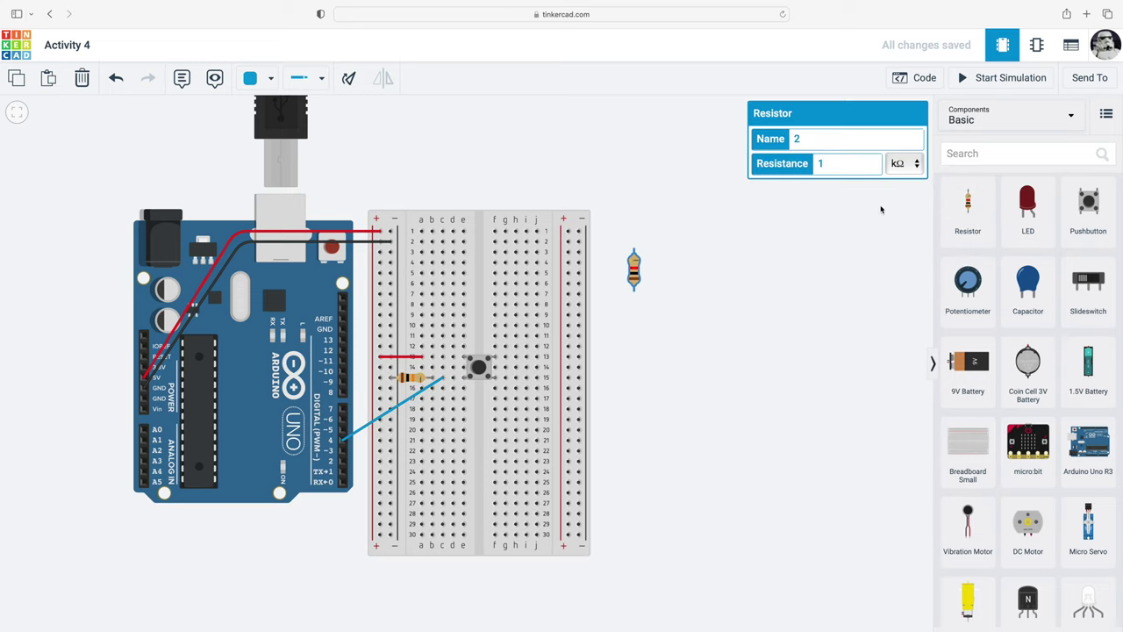
click(918, 164)
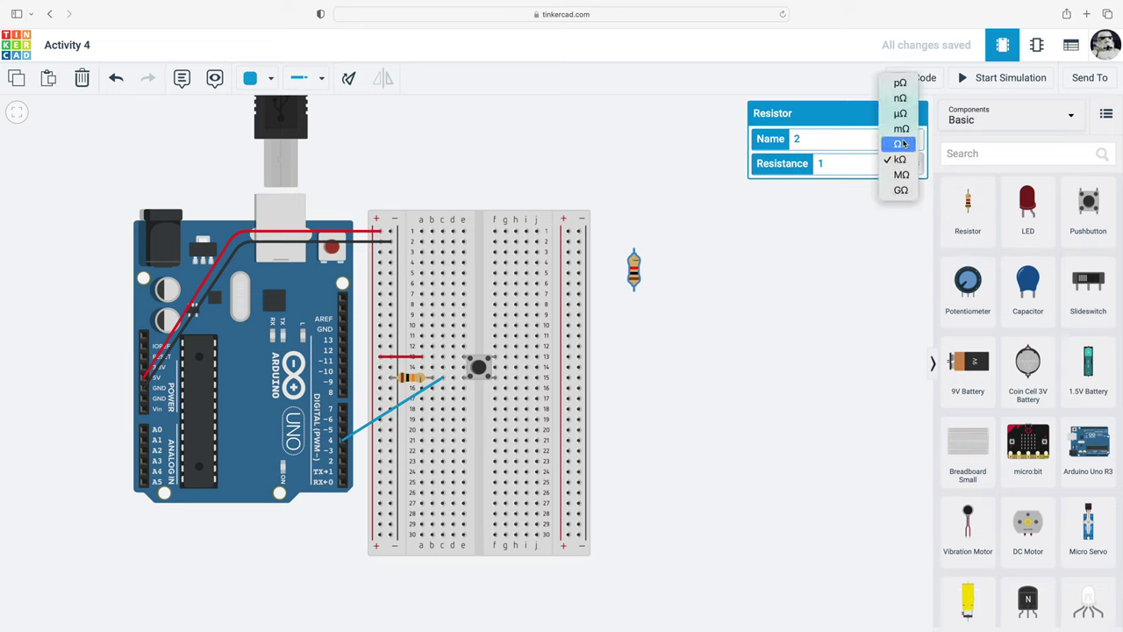
click(900, 144)
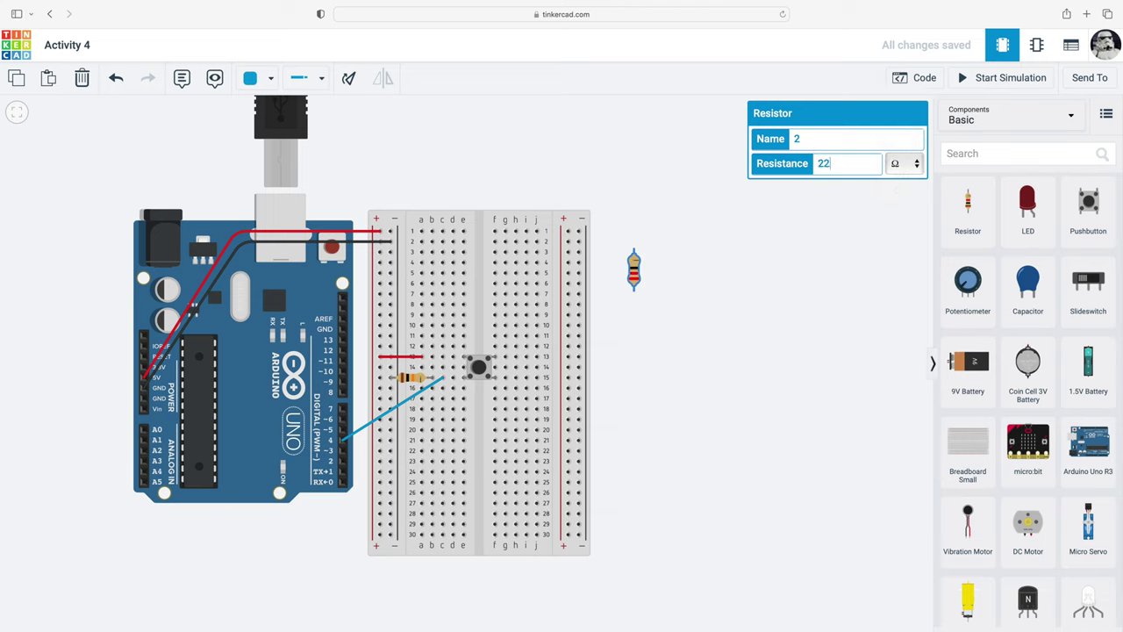
click(348, 78)
click(348, 79)
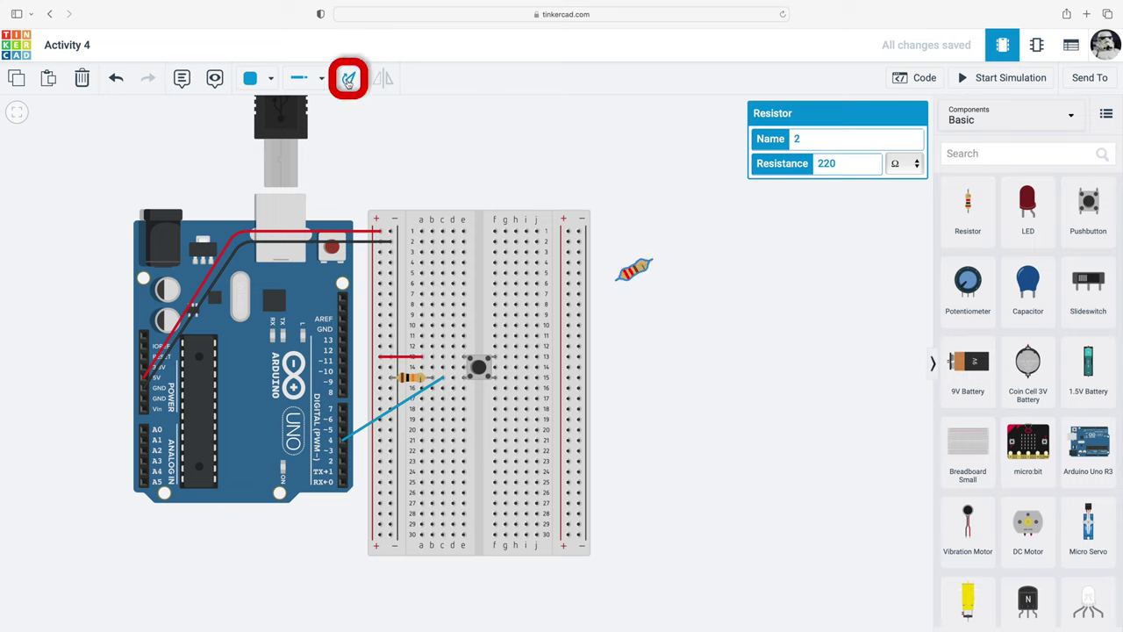
click(350, 80)
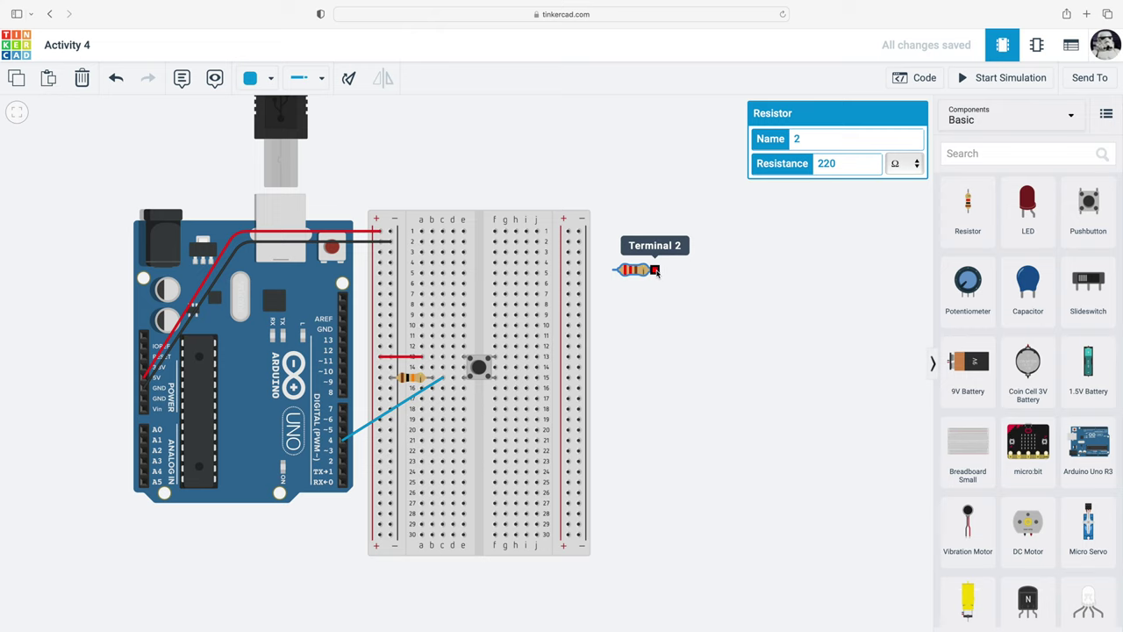
drag(635, 272, 480, 469)
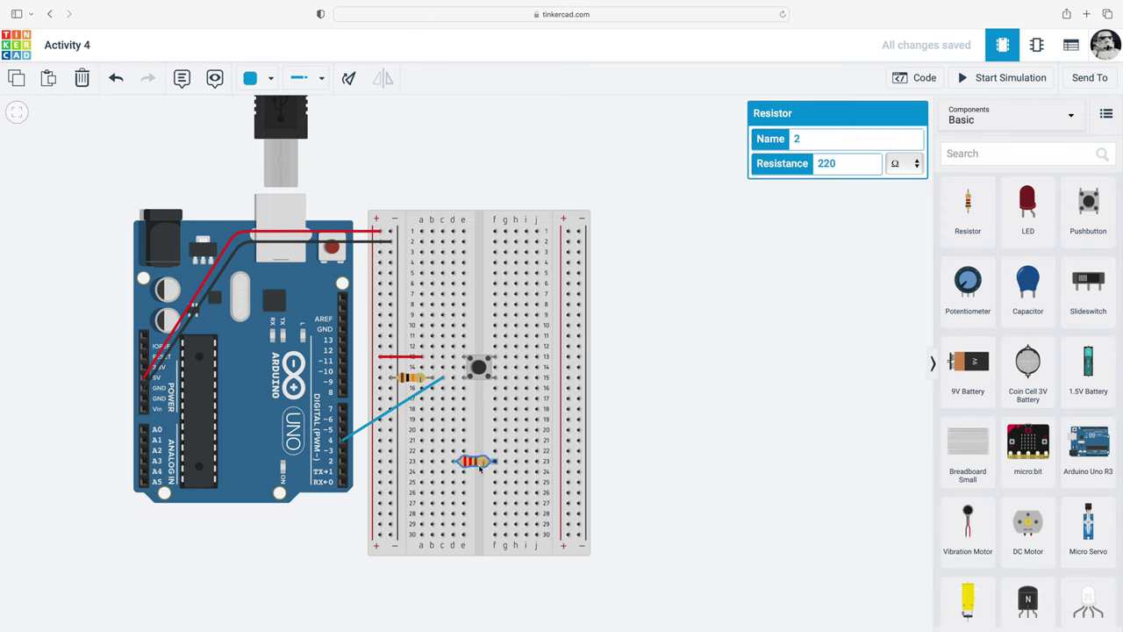
Wire the Arduino's digital pin 2 to hole a23, in the 220 Ω resistor's row, and colour the wire green
click(344, 464)
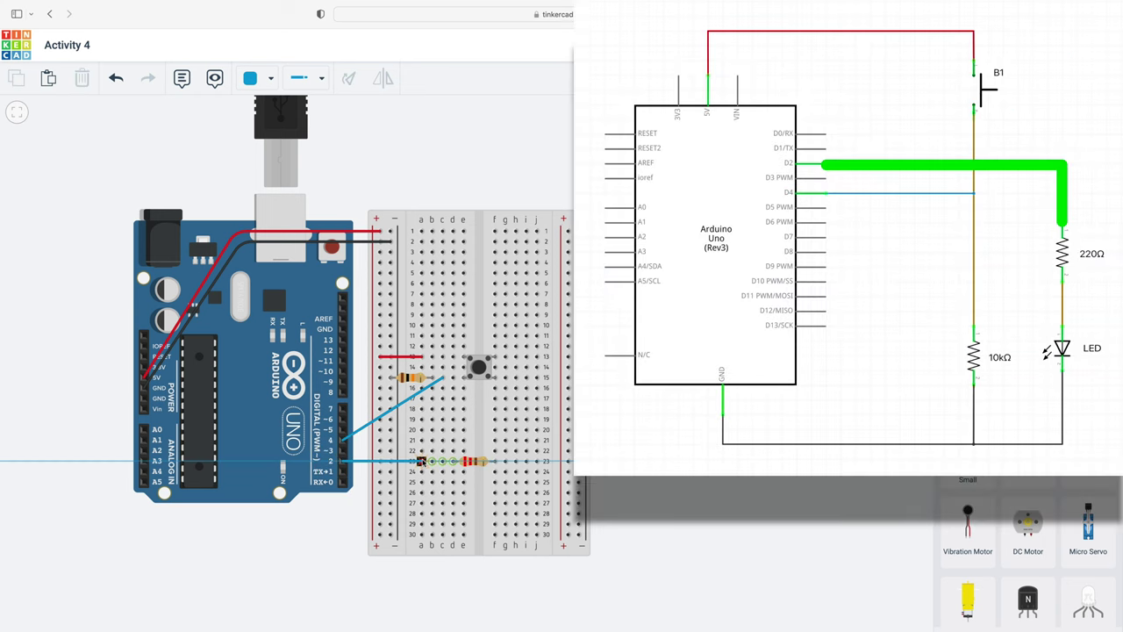
click(421, 461)
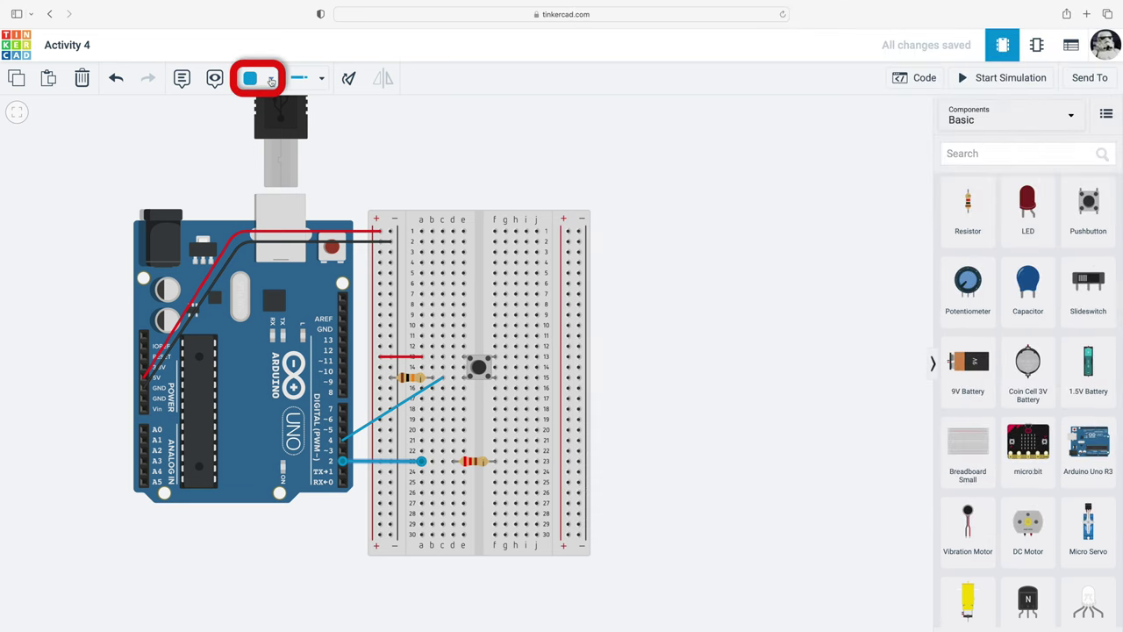
click(271, 81)
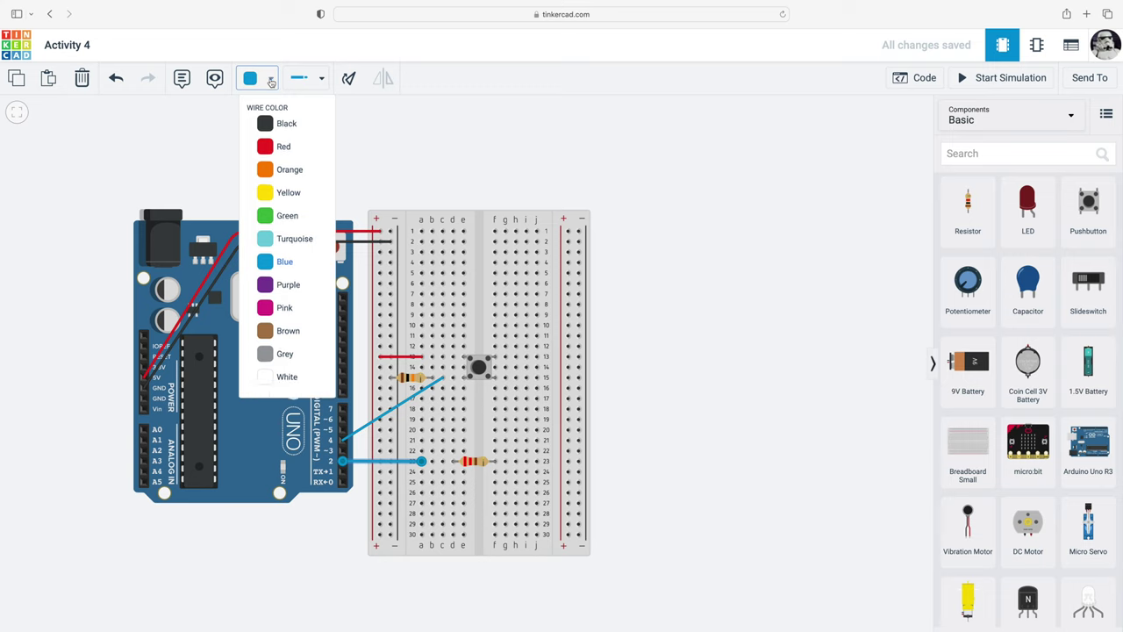
click(288, 216)
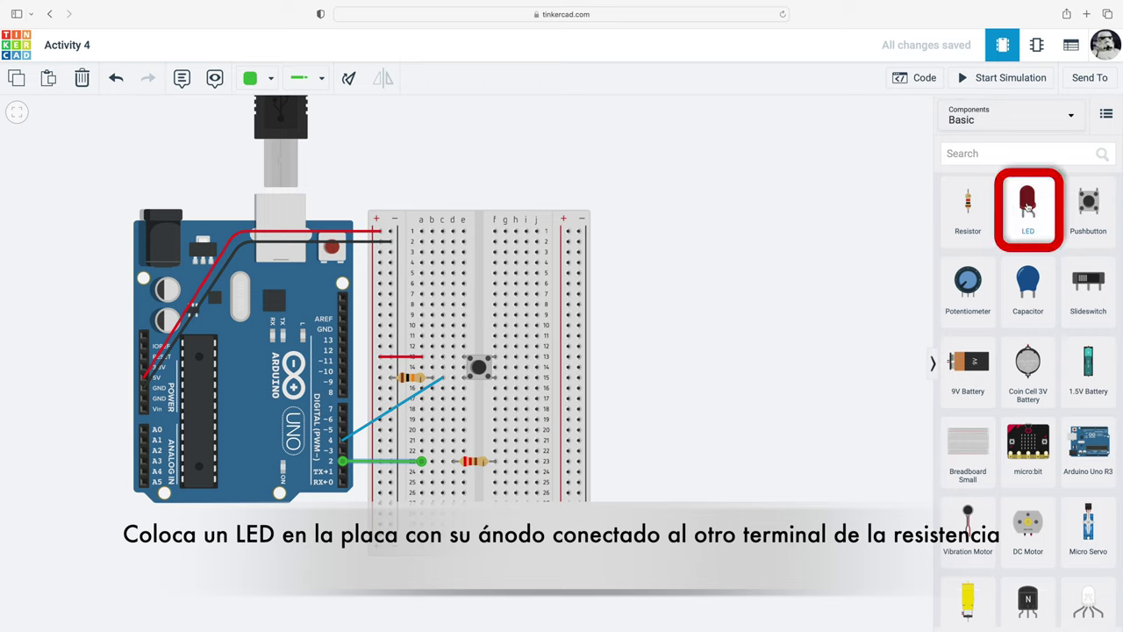
Add a blue LED, turn it horizontal, and place it with its anode in the 220 Ω resistor's row 23 and cathode in row 24
drag(1027, 205, 652, 281)
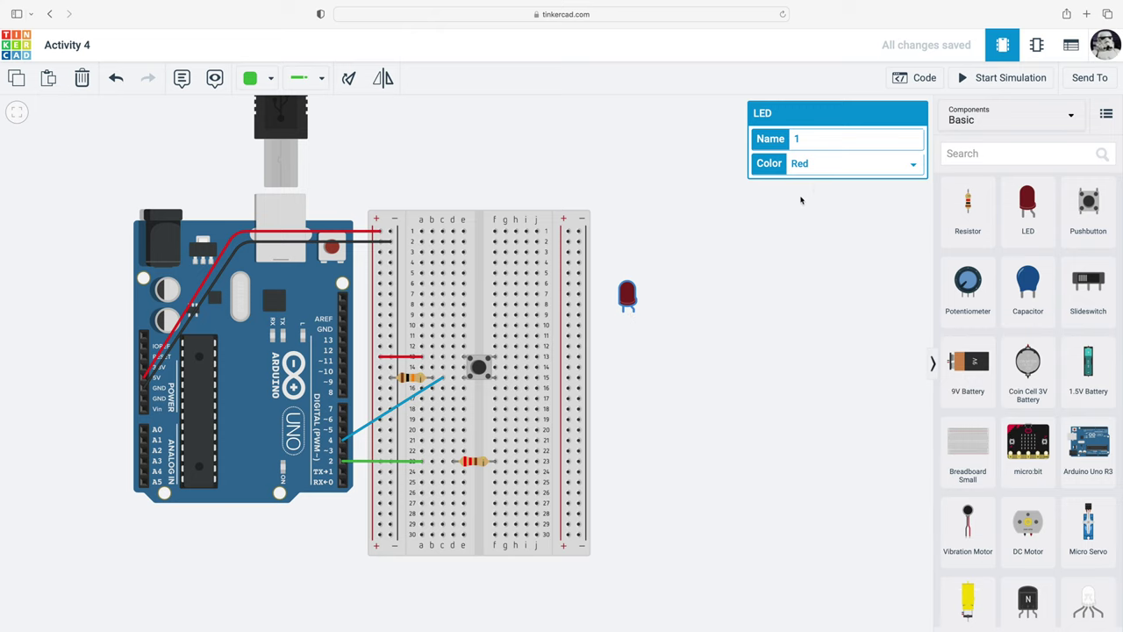
click(843, 166)
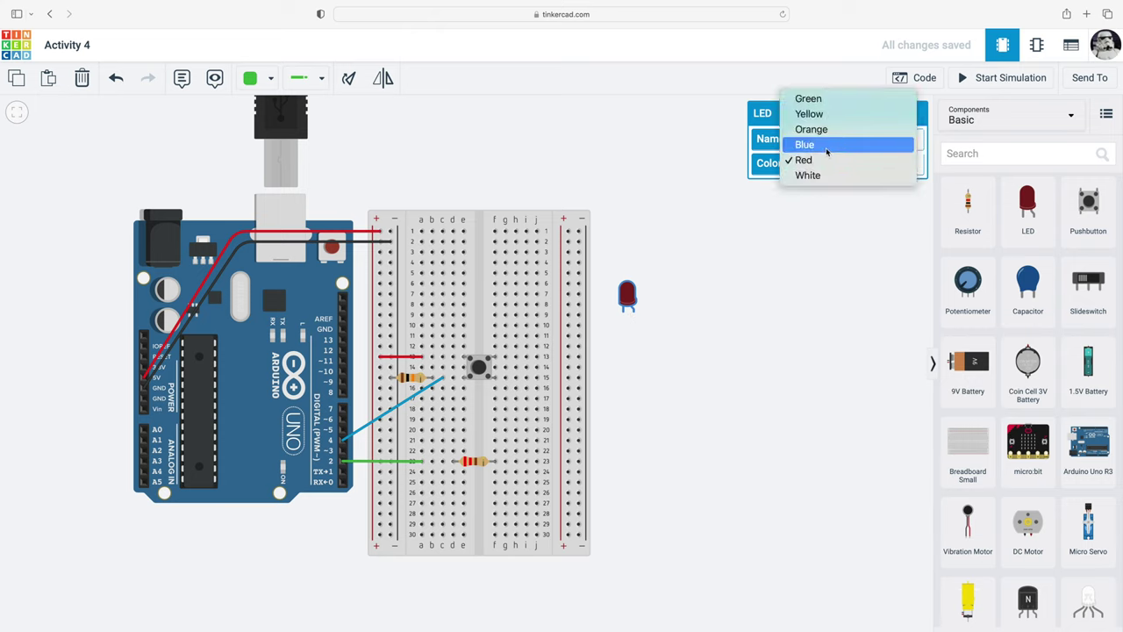
click(826, 146)
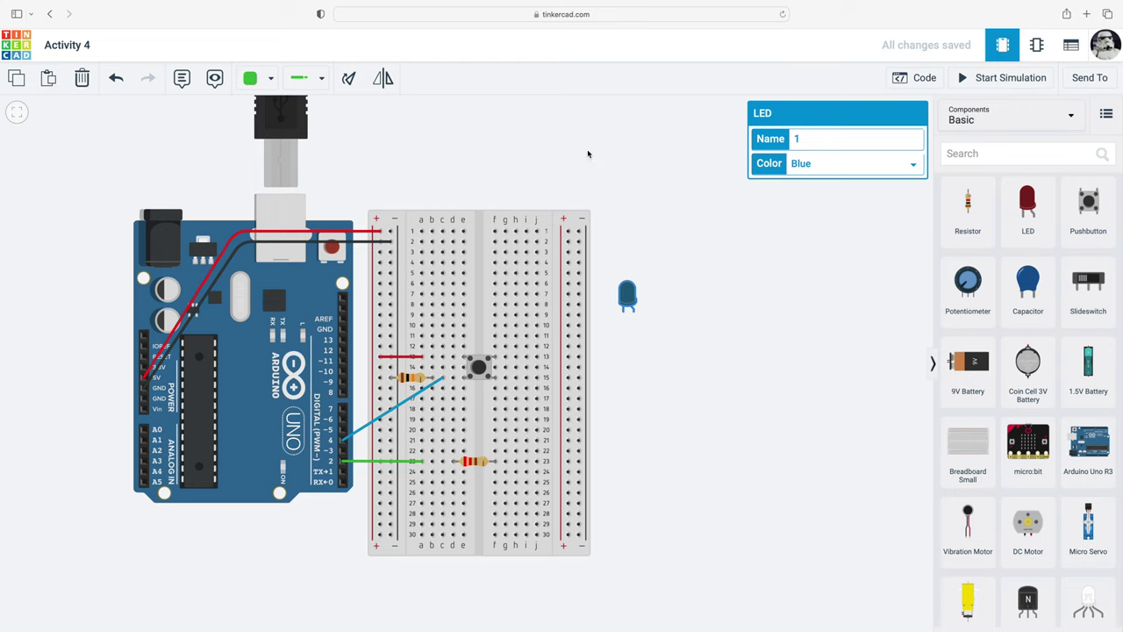
click(348, 79)
click(349, 80)
click(348, 80)
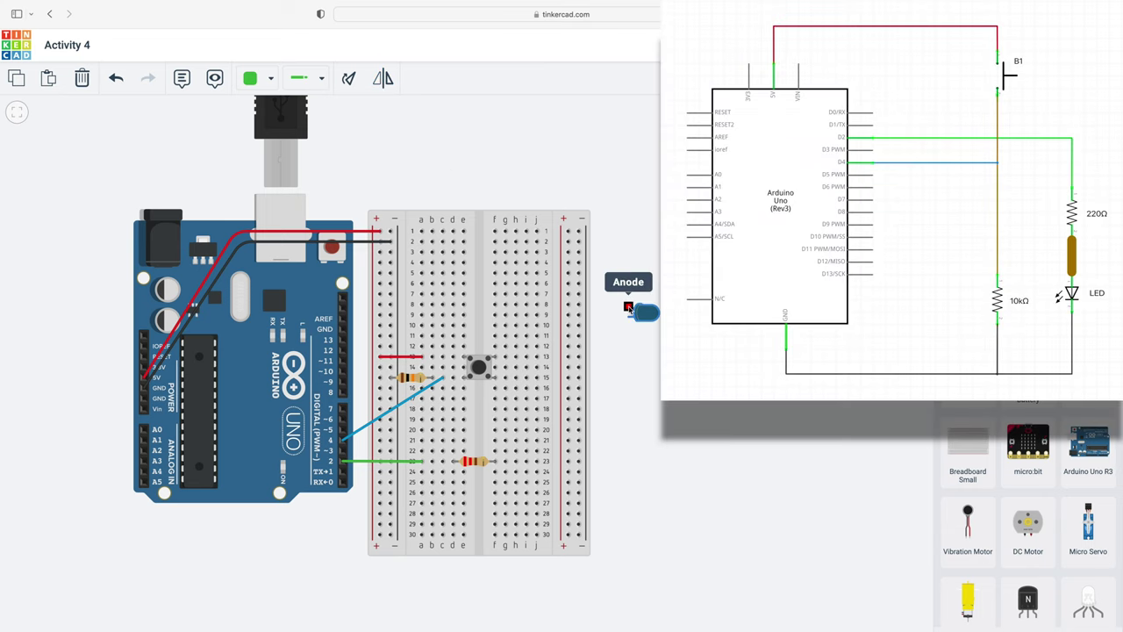
drag(643, 312, 556, 472)
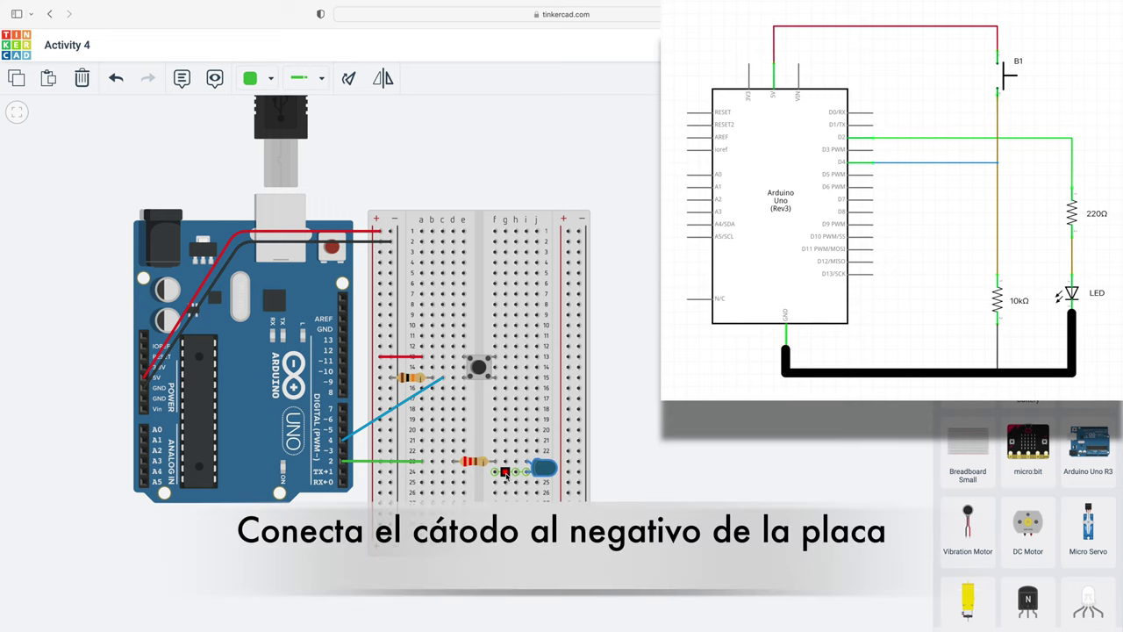
Wire hole g24, in the LED cathode's row, to the breadboard's negative rail and colour the wire black
click(505, 474)
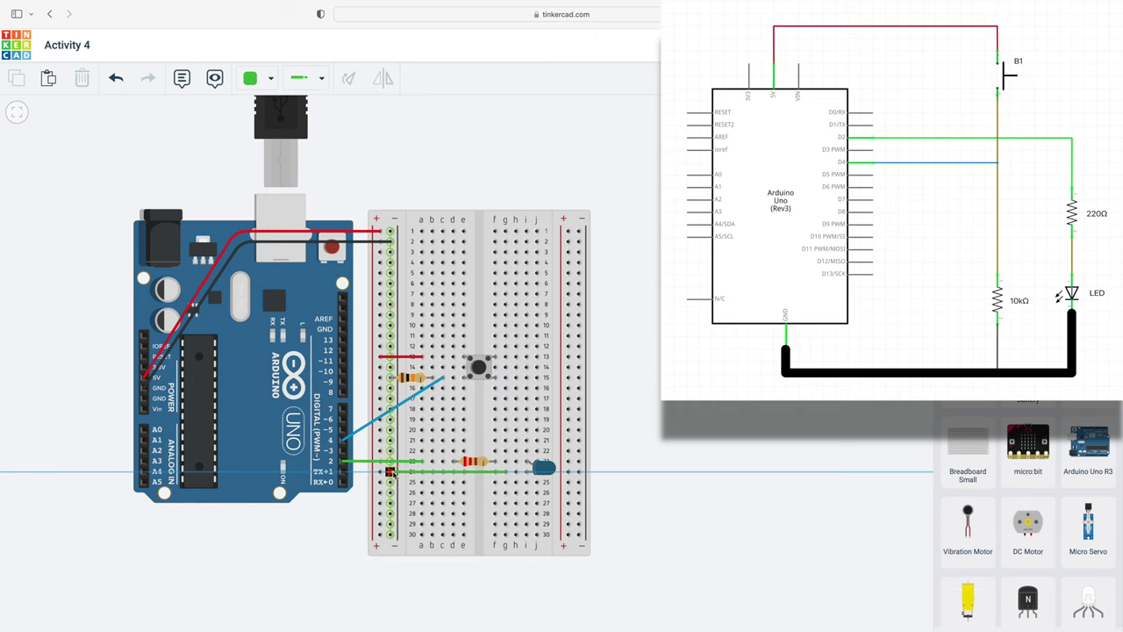
click(391, 474)
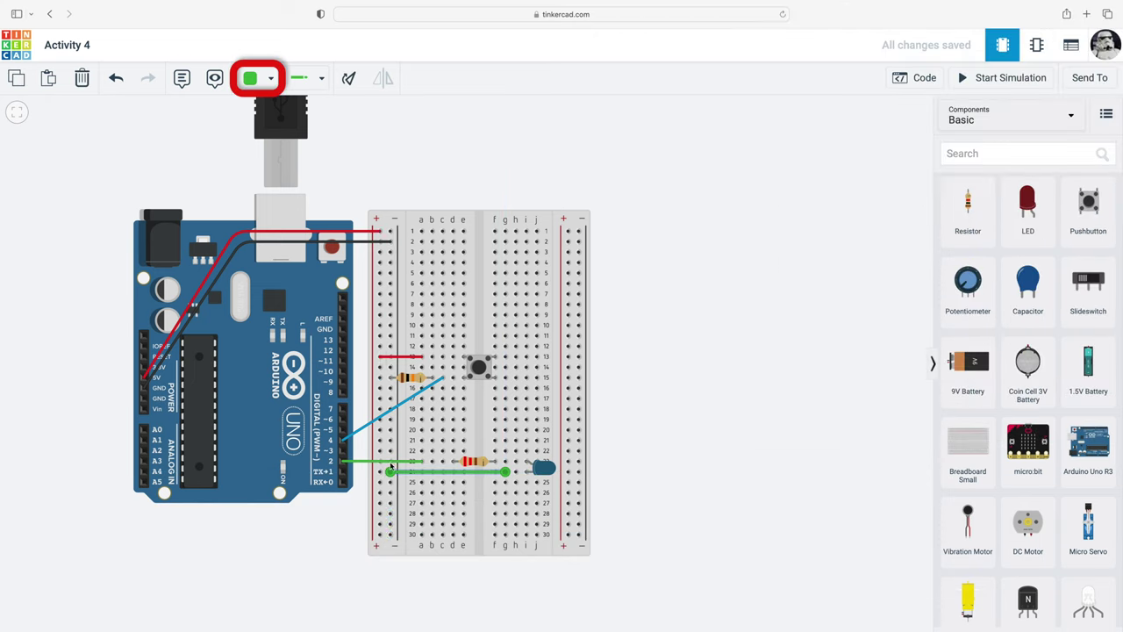
click(271, 80)
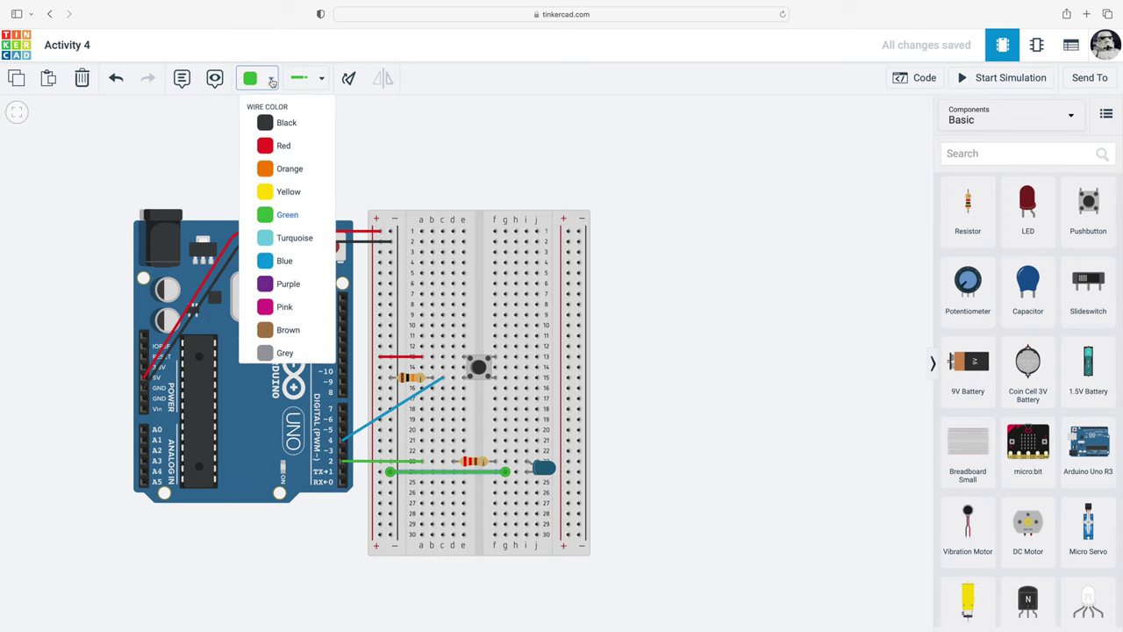
click(286, 126)
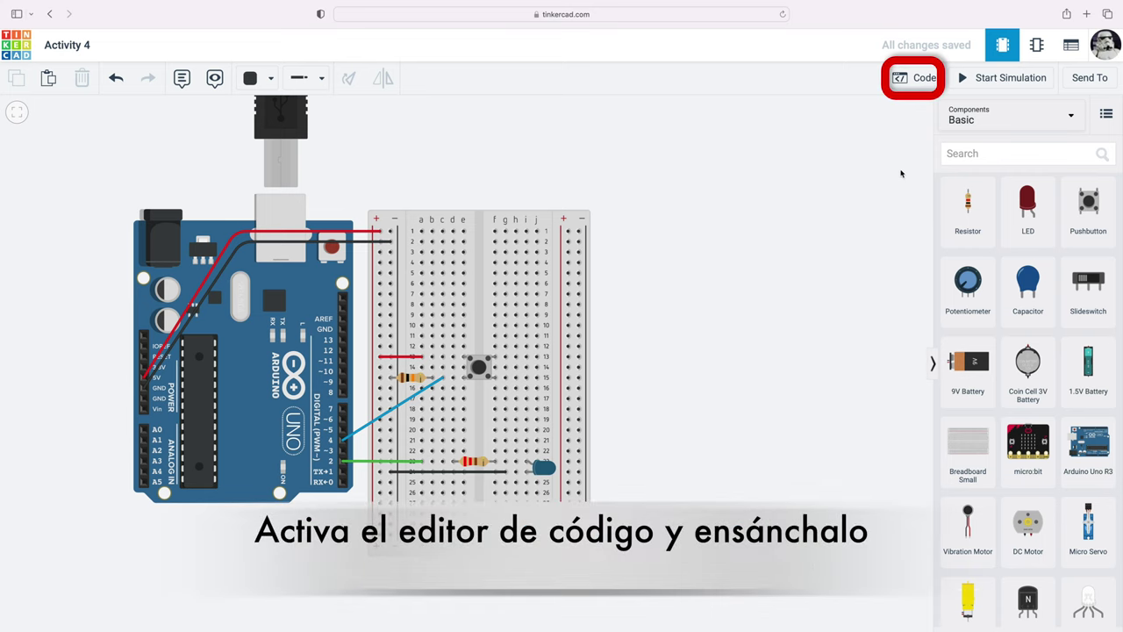
Open the code editor, widen it, and delete the default blink blocks from the forever loop
click(923, 79)
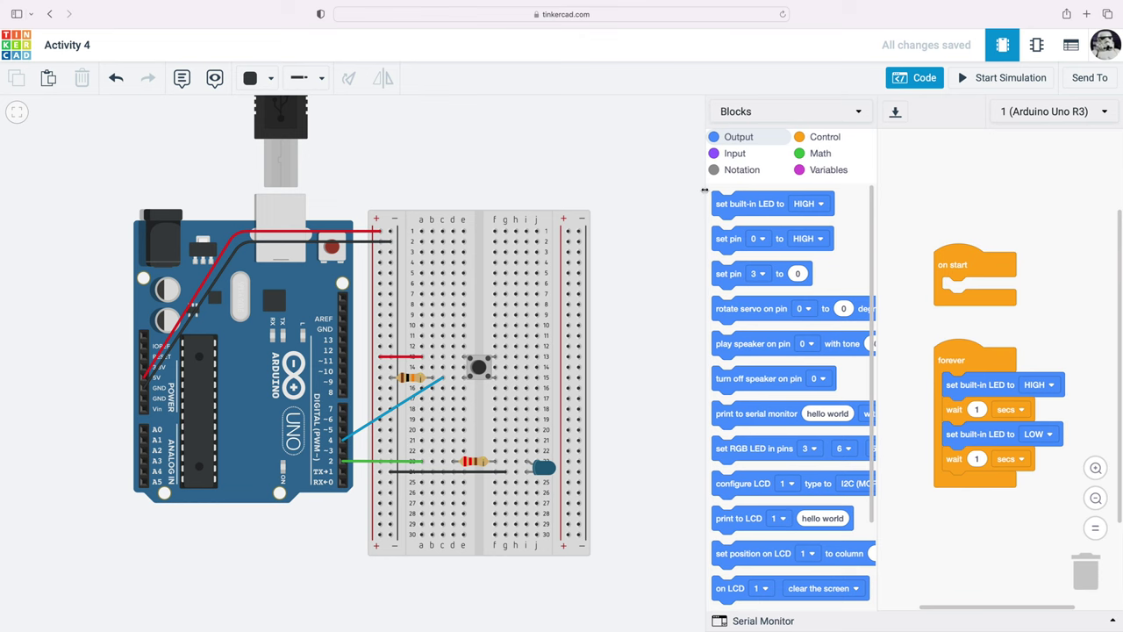
drag(703, 191, 602, 201)
scroll(802, 289, down, 2)
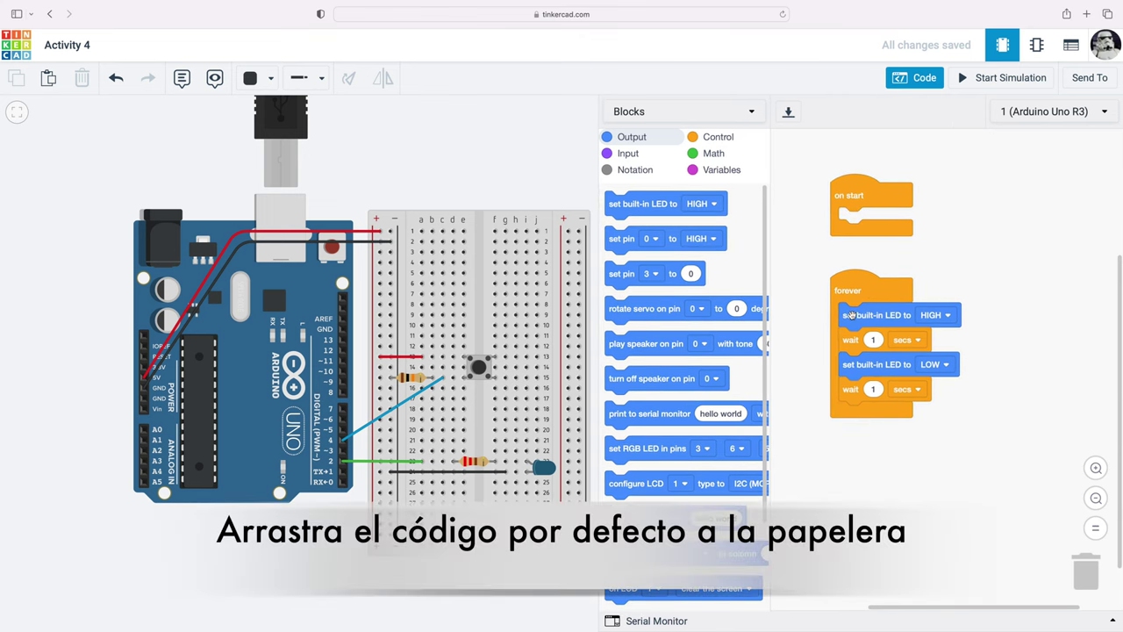
drag(851, 315, 1088, 567)
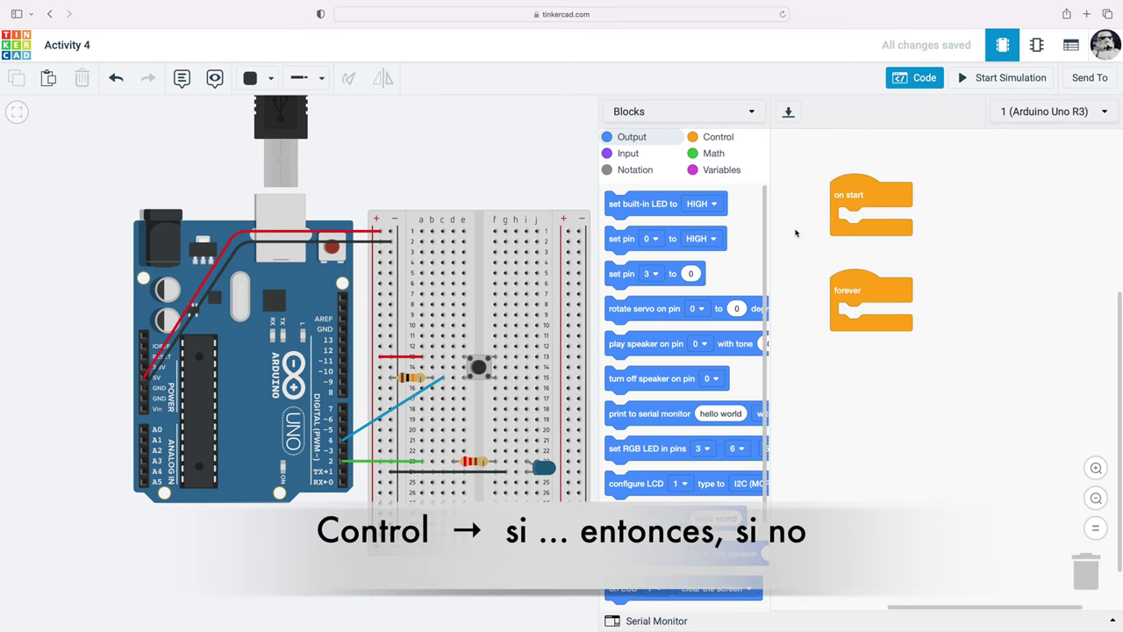
Add an if-then-else block inside the forever loop and insert a comparison block as its condition
click(728, 141)
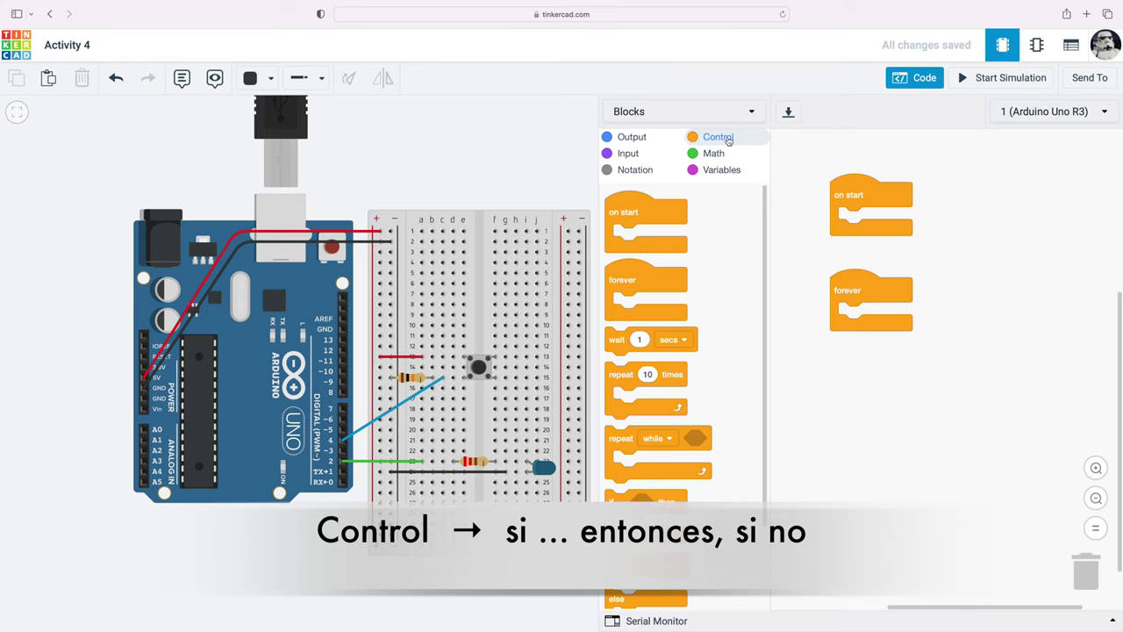
drag(619, 569, 852, 324)
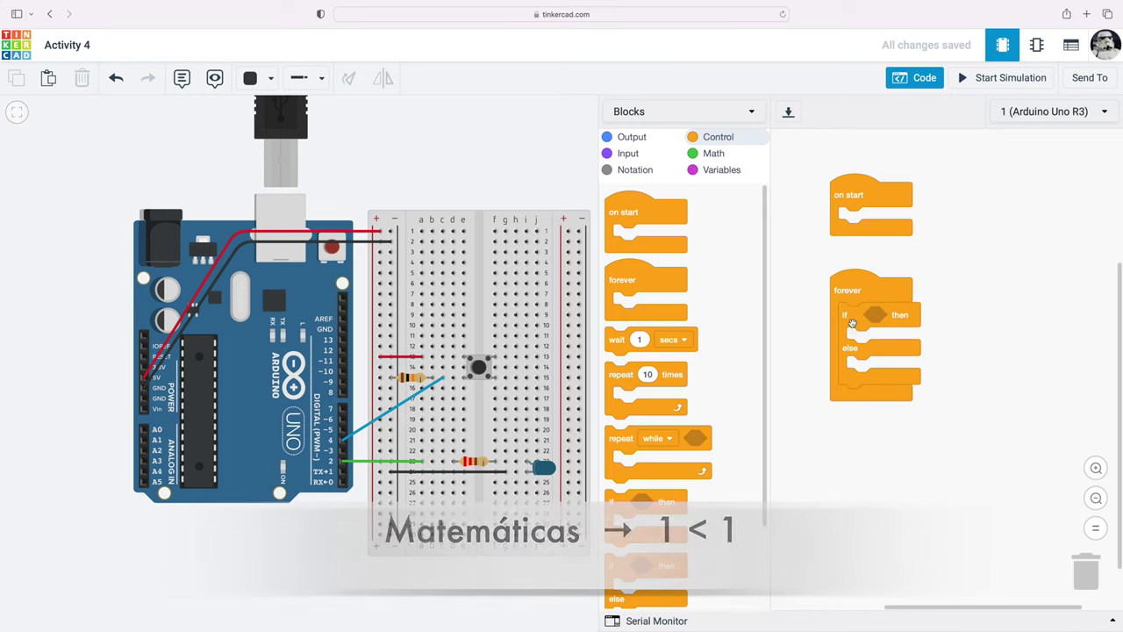
click(715, 154)
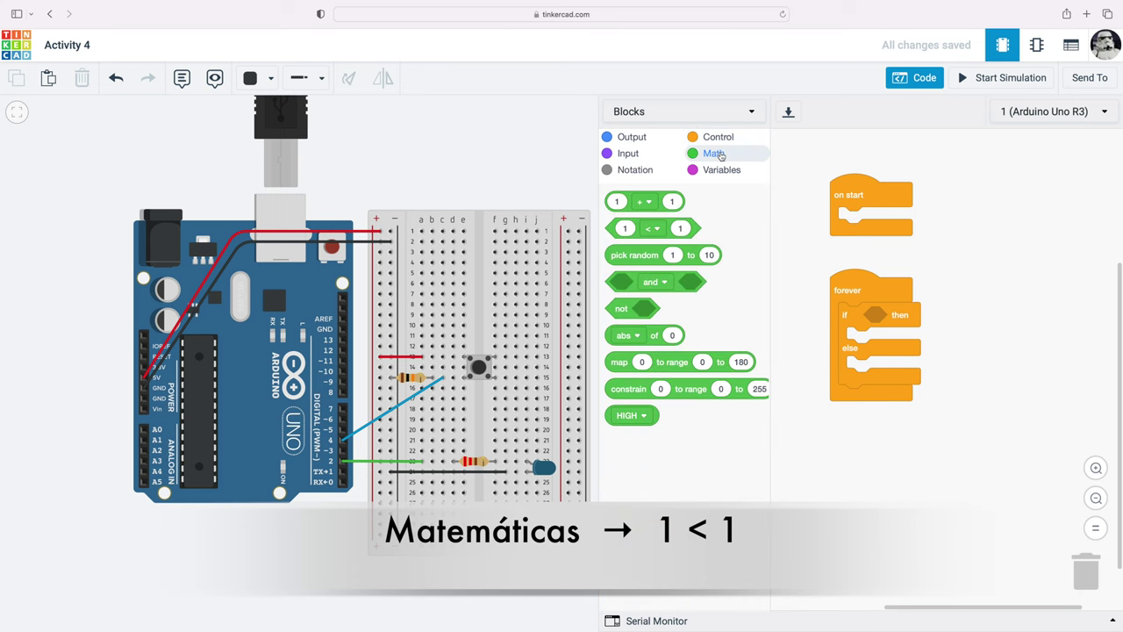
drag(636, 223, 888, 305)
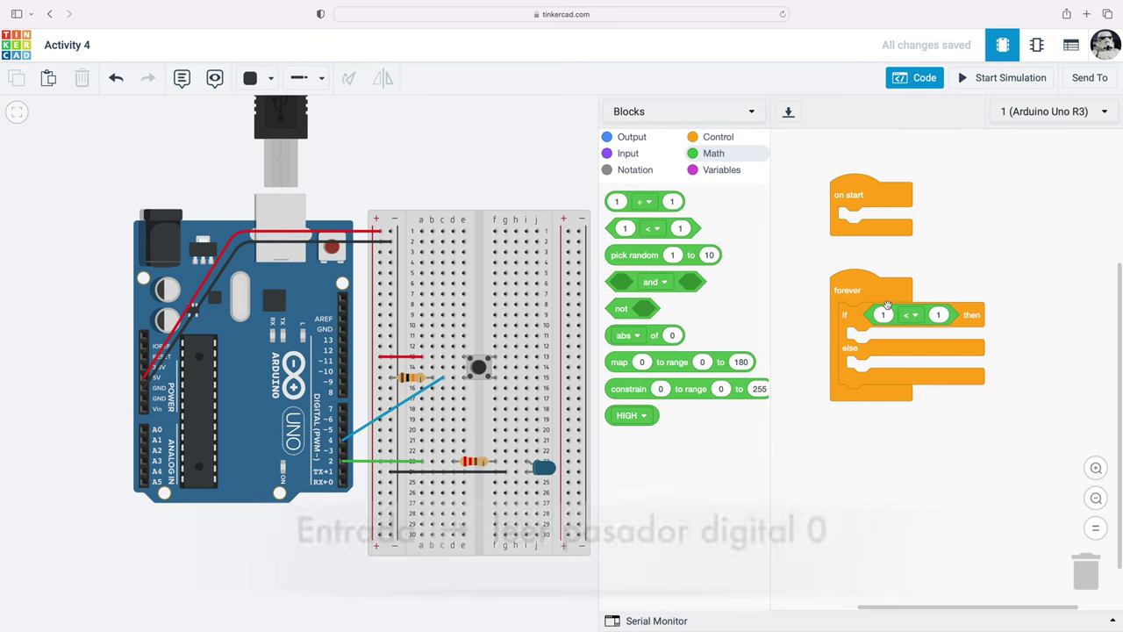
Put a read digital pin block in the comparison's first slot and set it to pin 4
click(635, 156)
drag(616, 199, 883, 318)
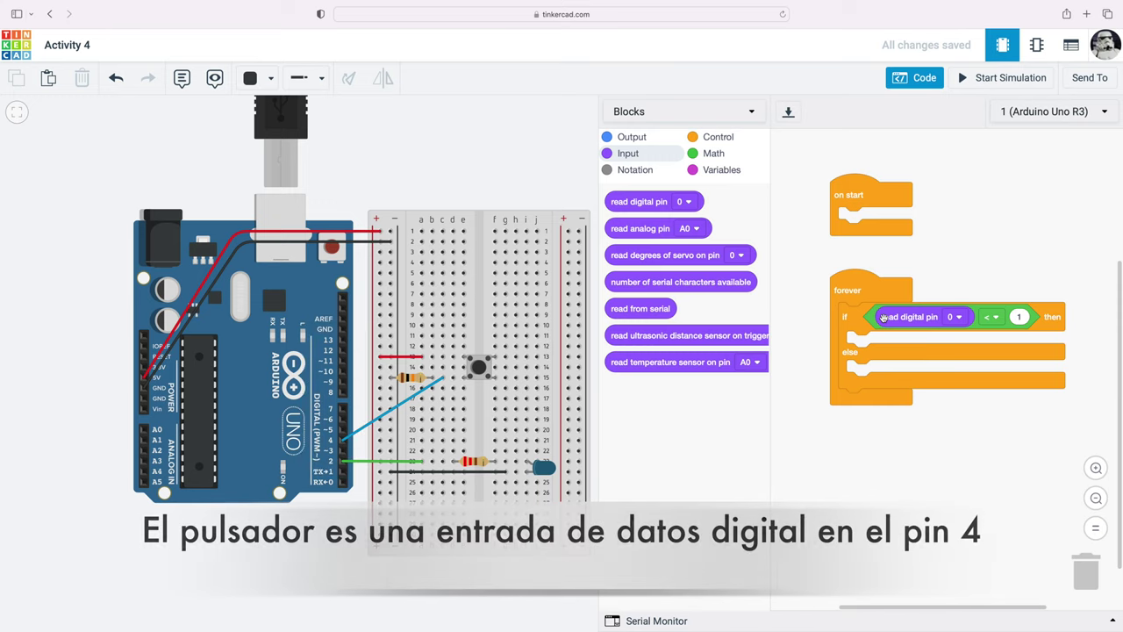
click(959, 318)
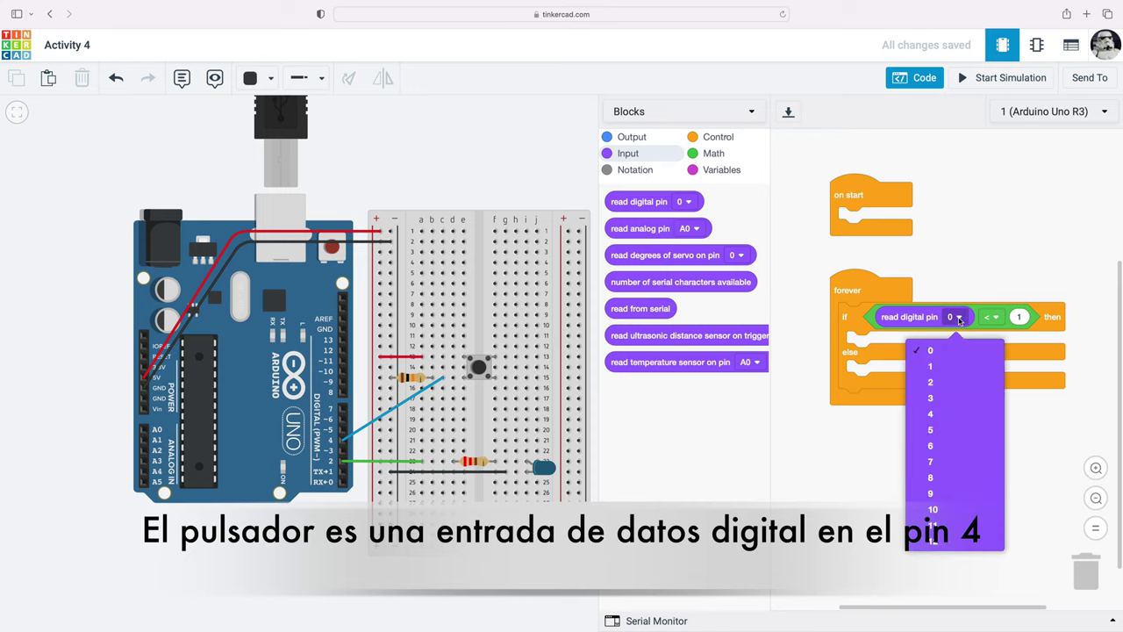
click(946, 414)
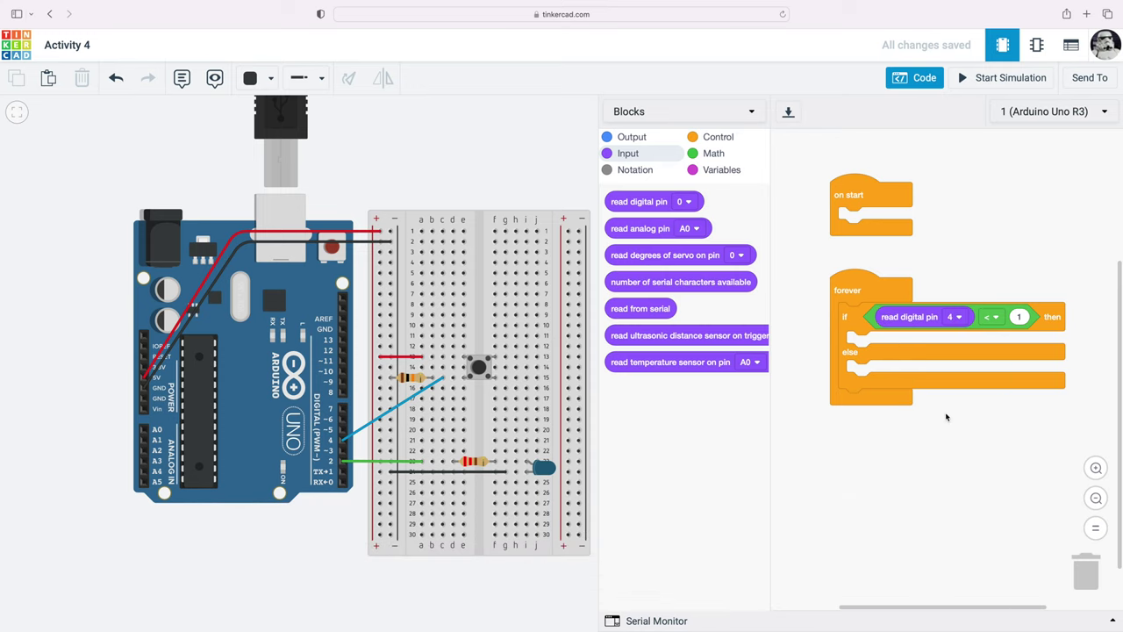
Change the comparison operator to = and put a HIGH block in its second slot
click(996, 317)
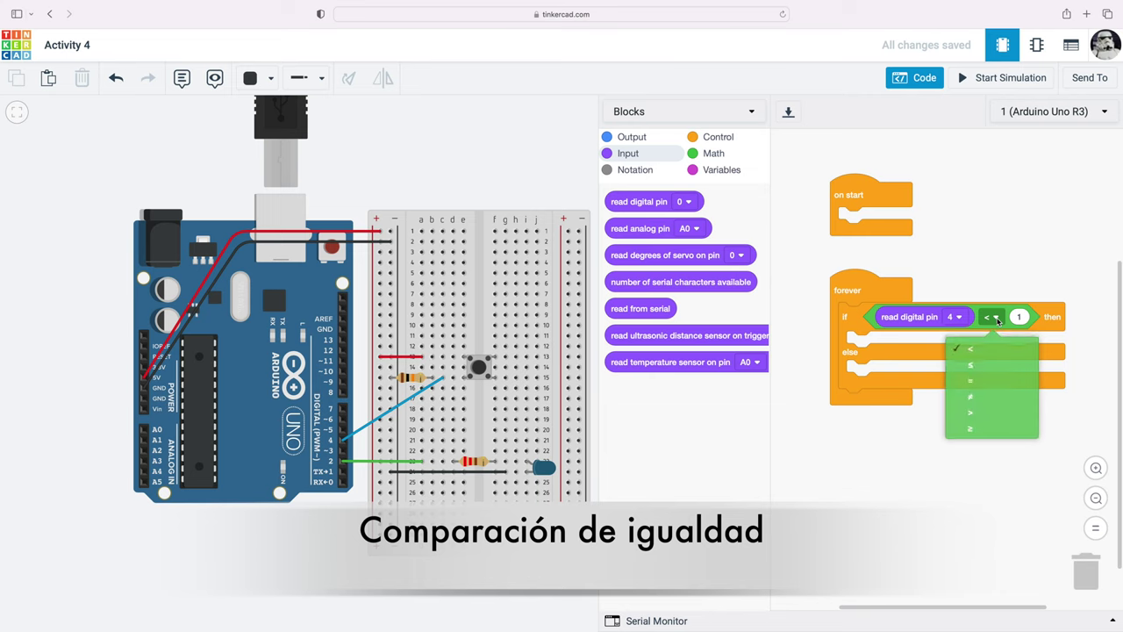
click(980, 382)
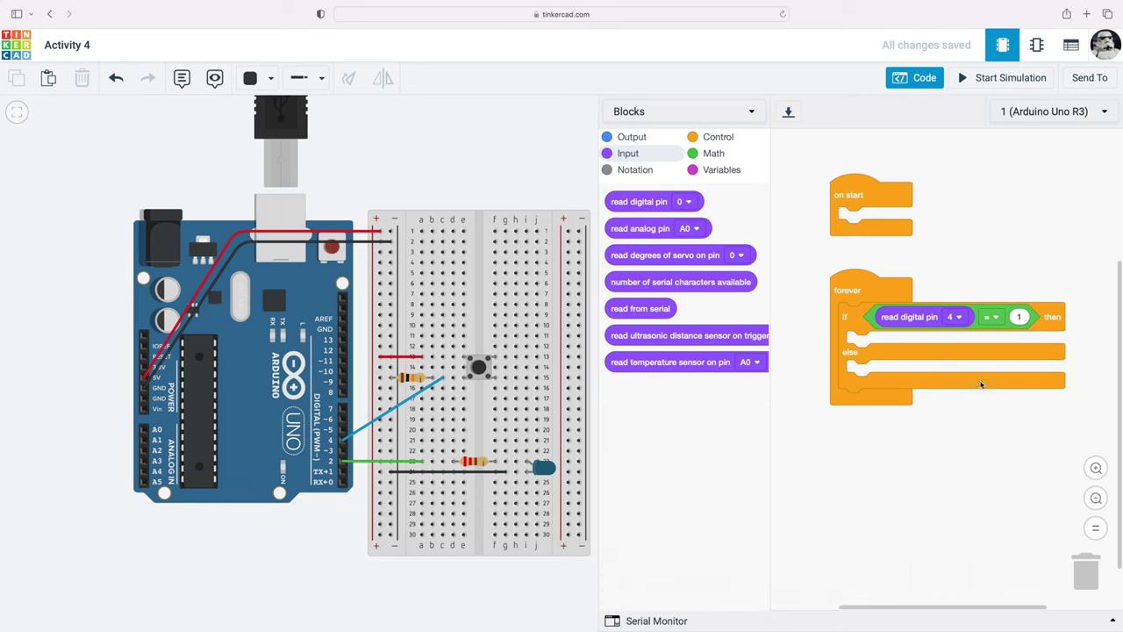
click(720, 154)
drag(608, 415, 1013, 321)
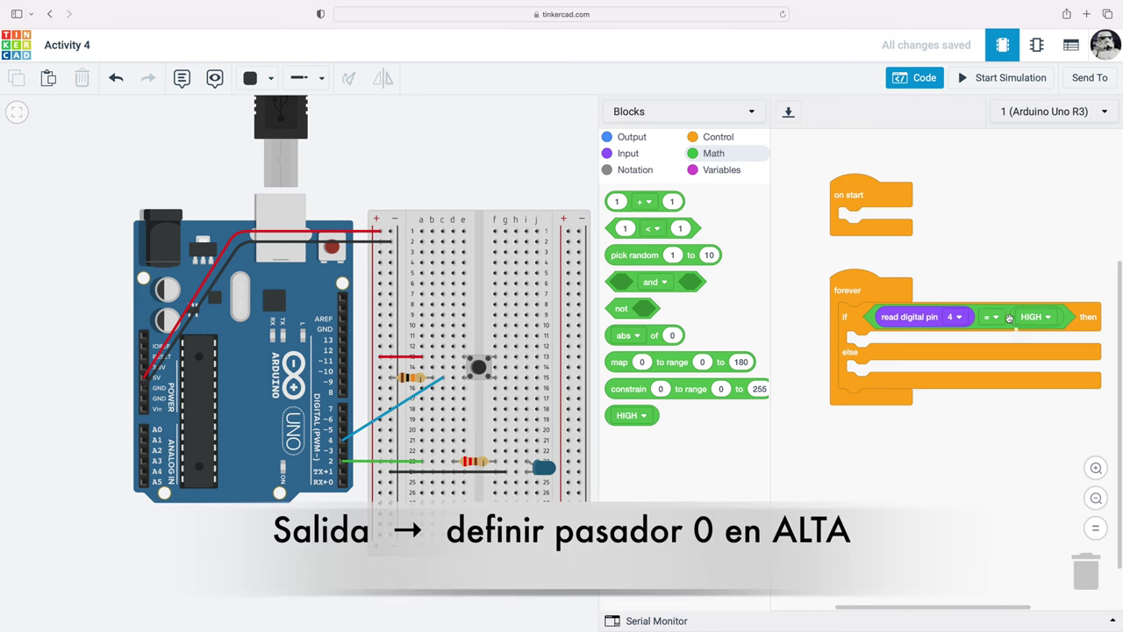
Add a digital set pin block to the then branch that sets pin 2 to HIGH
click(637, 139)
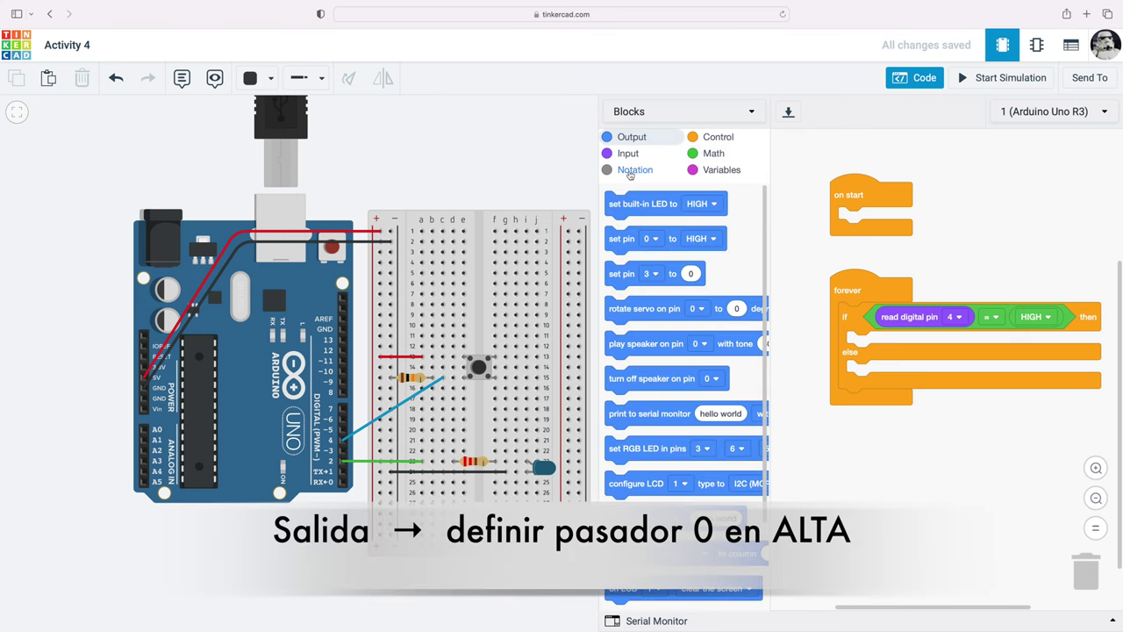
drag(614, 240, 863, 347)
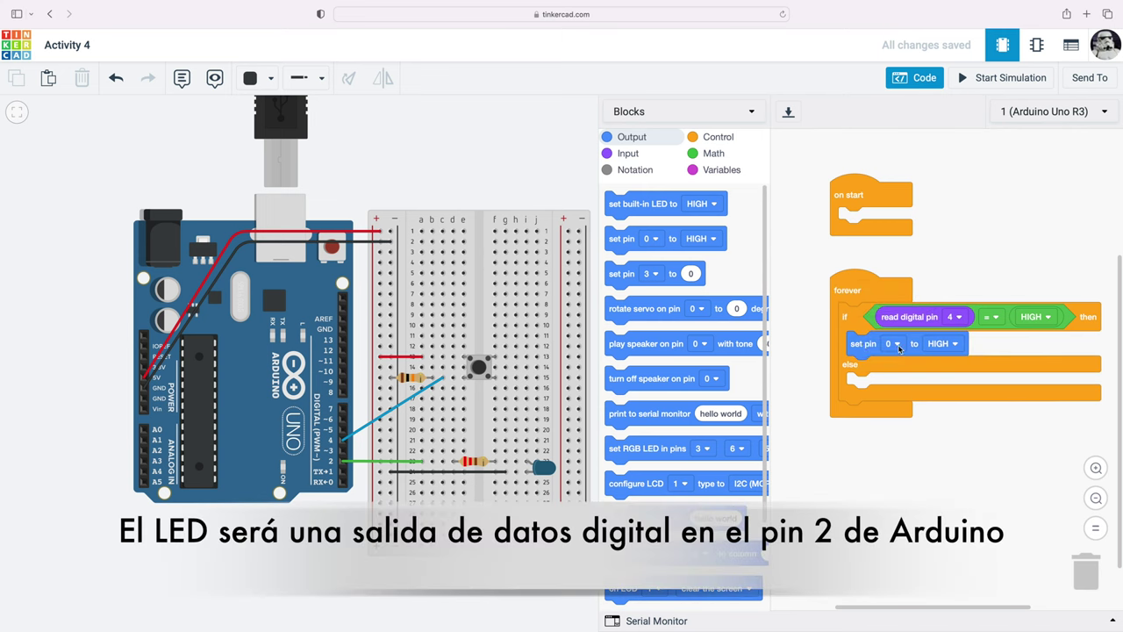
click(896, 345)
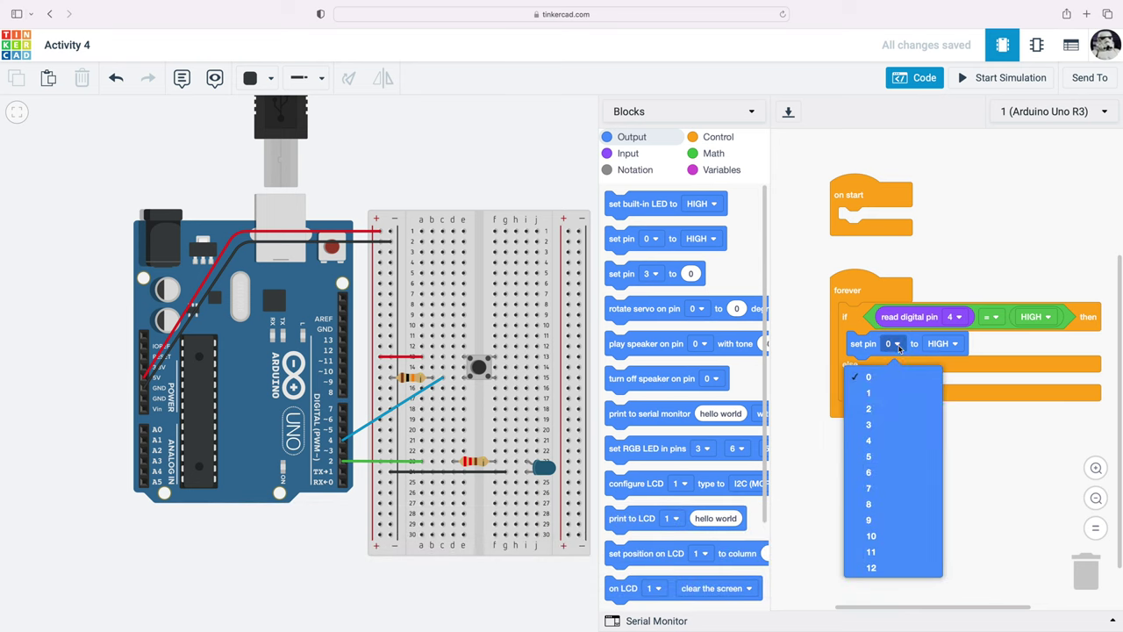
click(882, 410)
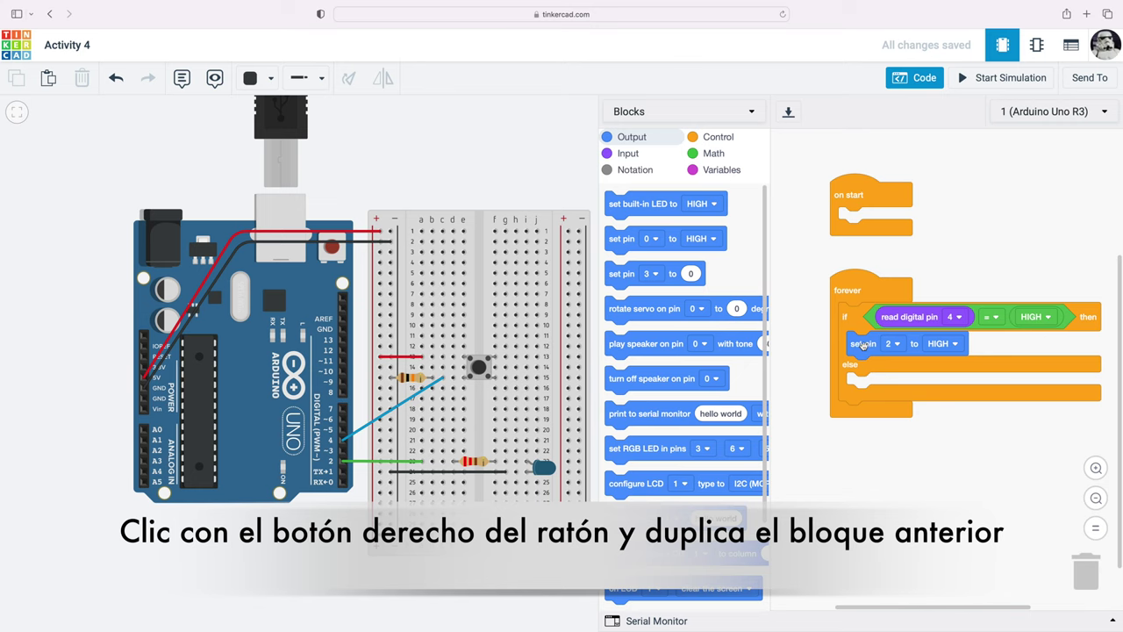
Duplicate the set pin 2 block into the else branch and change its output to LOW
right_click(863, 345)
click(890, 354)
drag(864, 367, 869, 387)
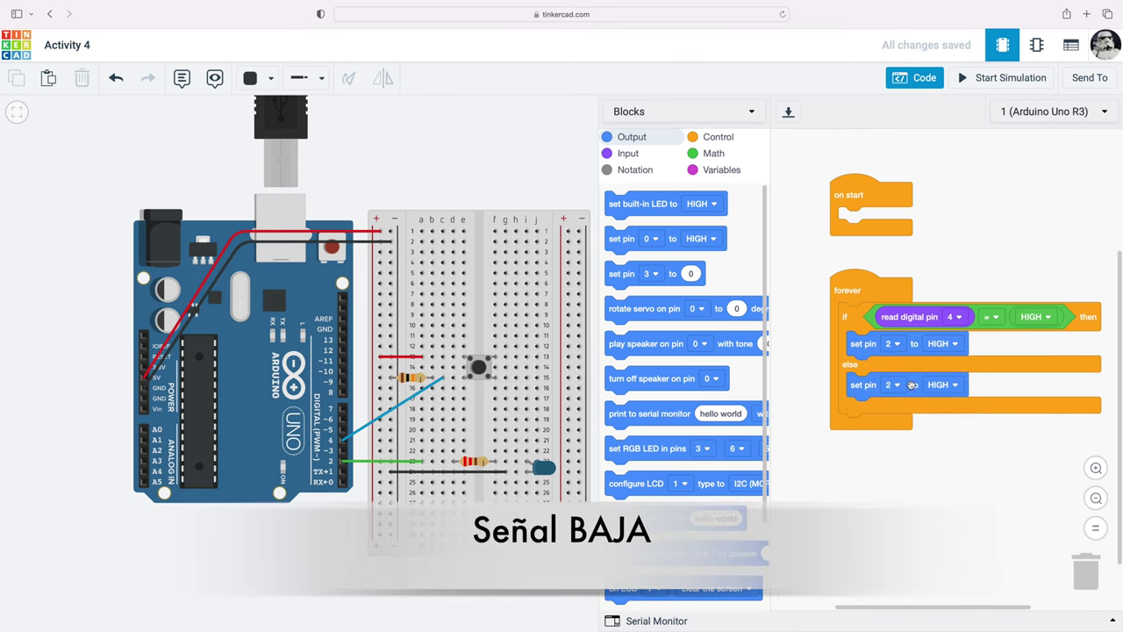
click(954, 387)
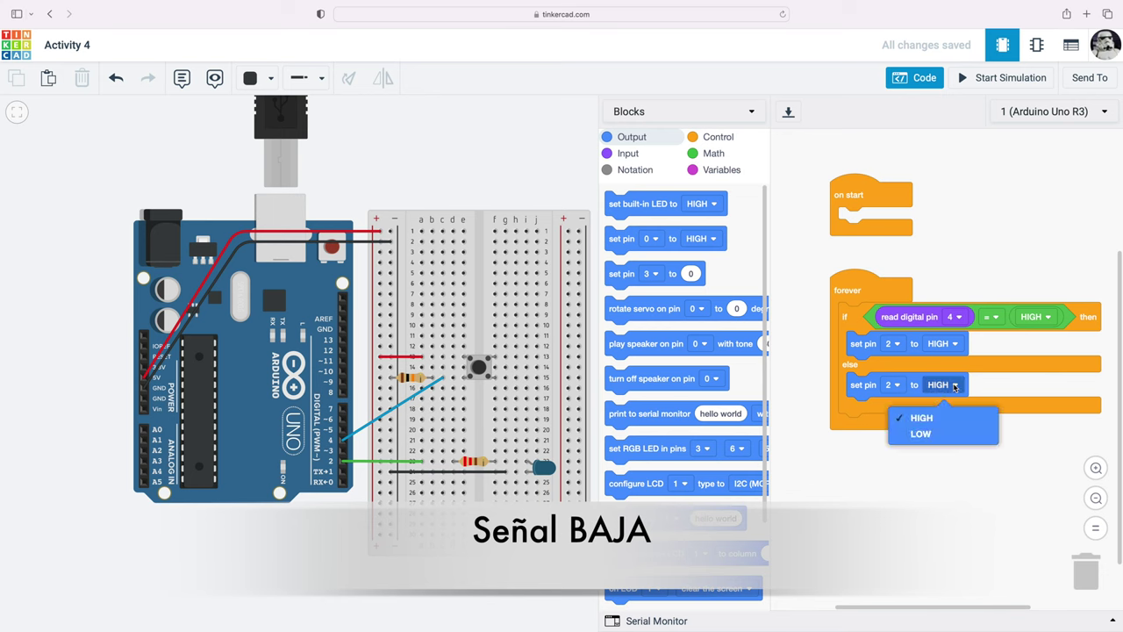
click(936, 433)
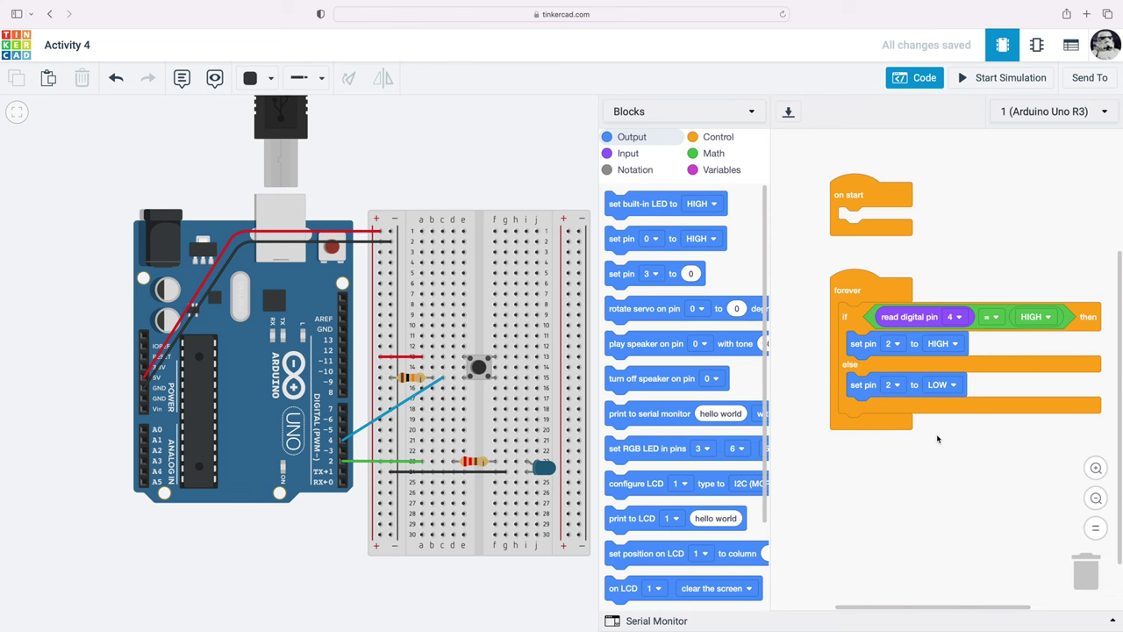
Run the simulation, operate the pushbutton to test the LED, and stop the simulation
click(982, 81)
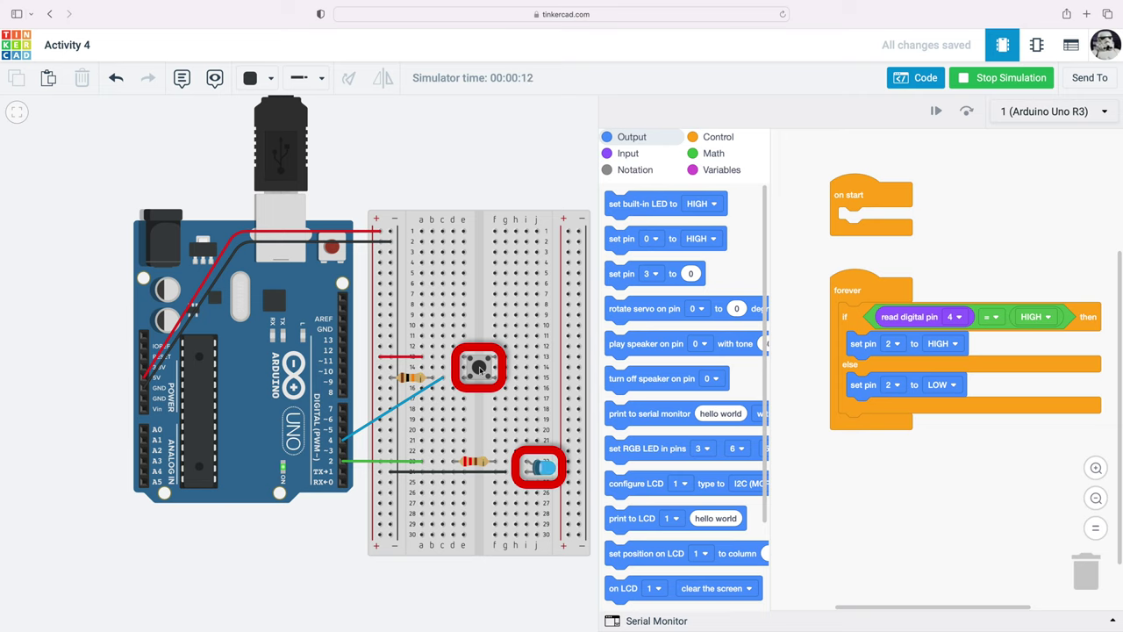
click(479, 369)
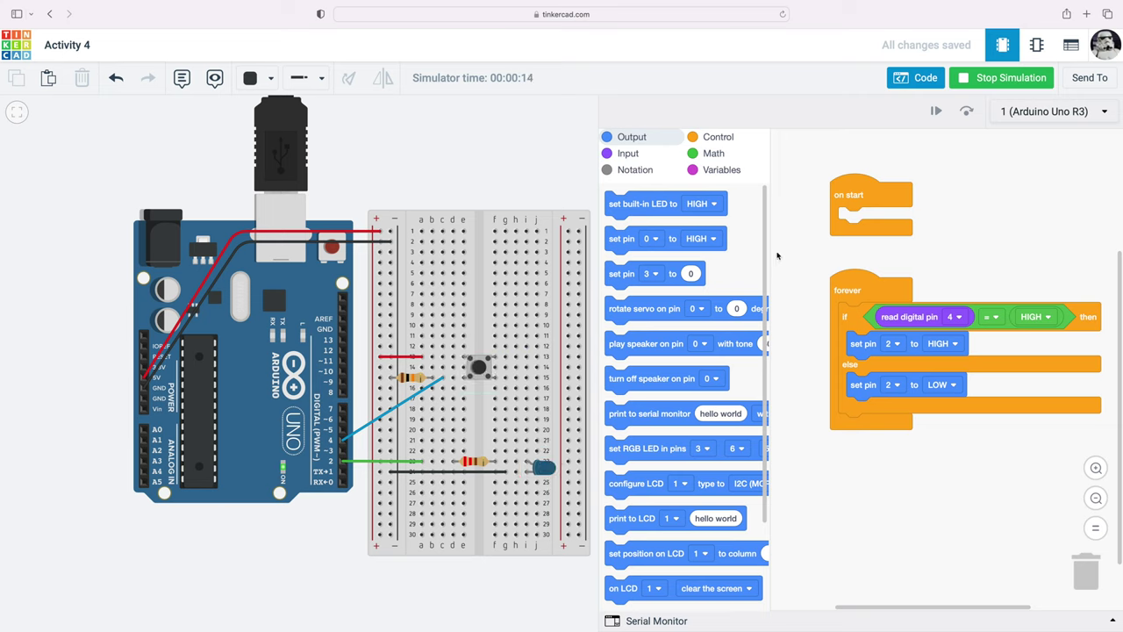
click(987, 78)
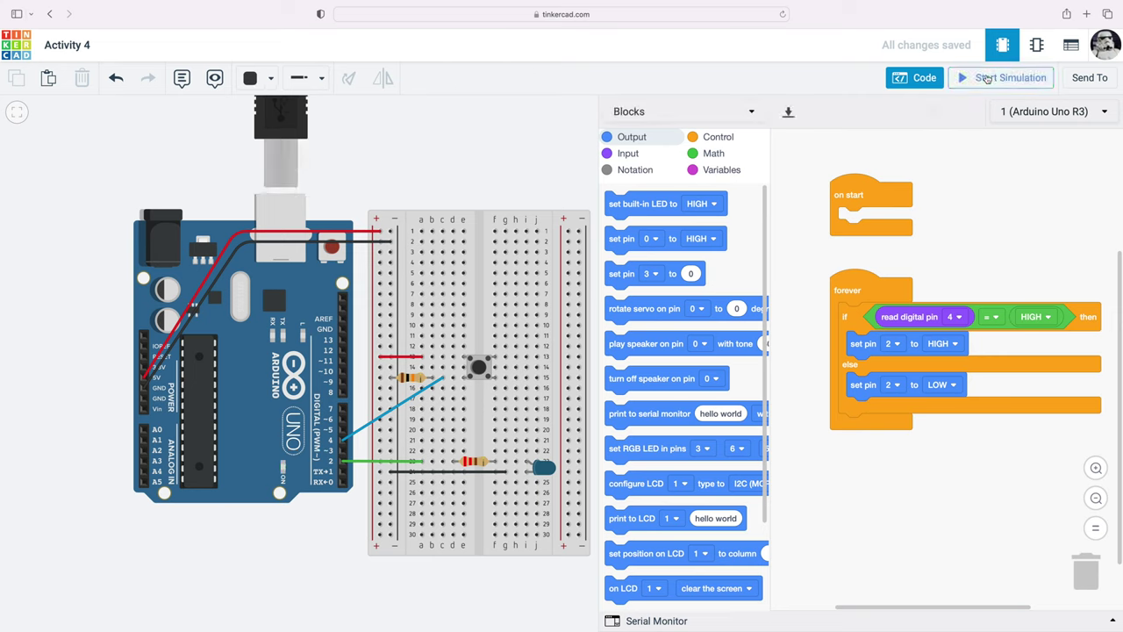
Hold down the pushbutton in the simulation to check the voltage across the 10 kΩ resistor on the multimeter
click(925, 78)
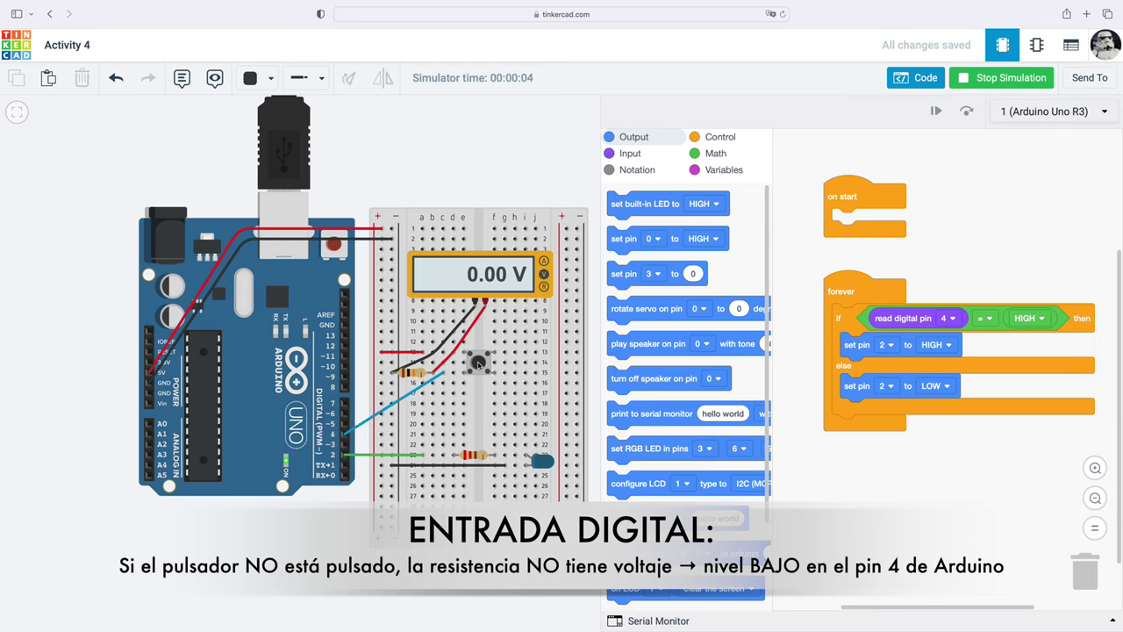
click(478, 363)
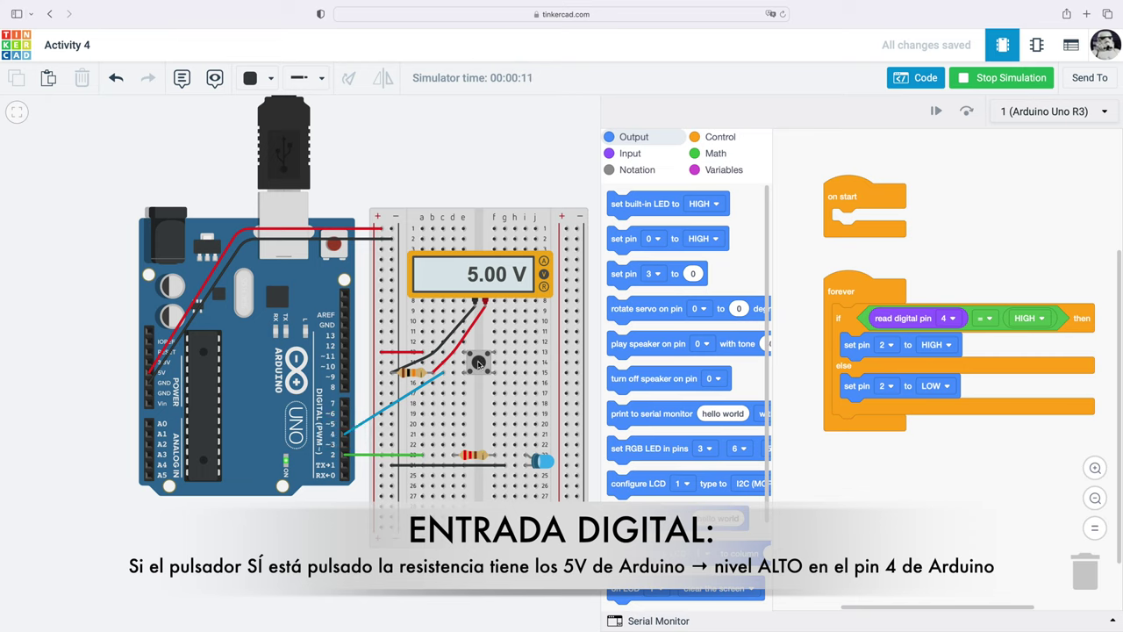
drag(478, 363, 478, 363)
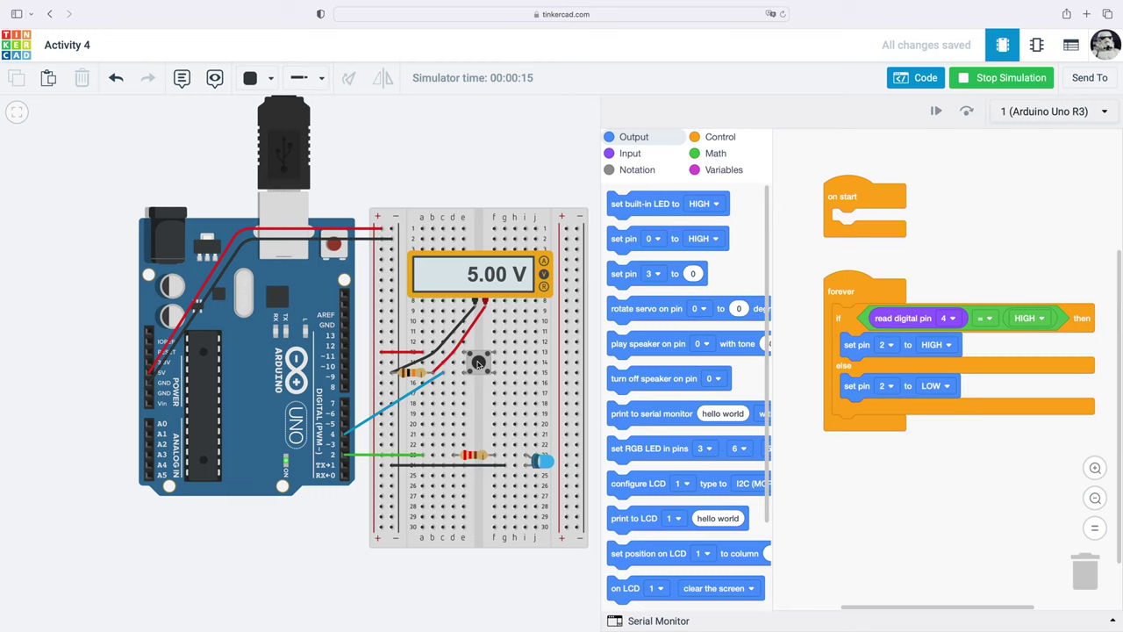
Operate the pushbutton once more in the running simulation to examine the multimeter's voltage reading
drag(478, 363, 478, 363)
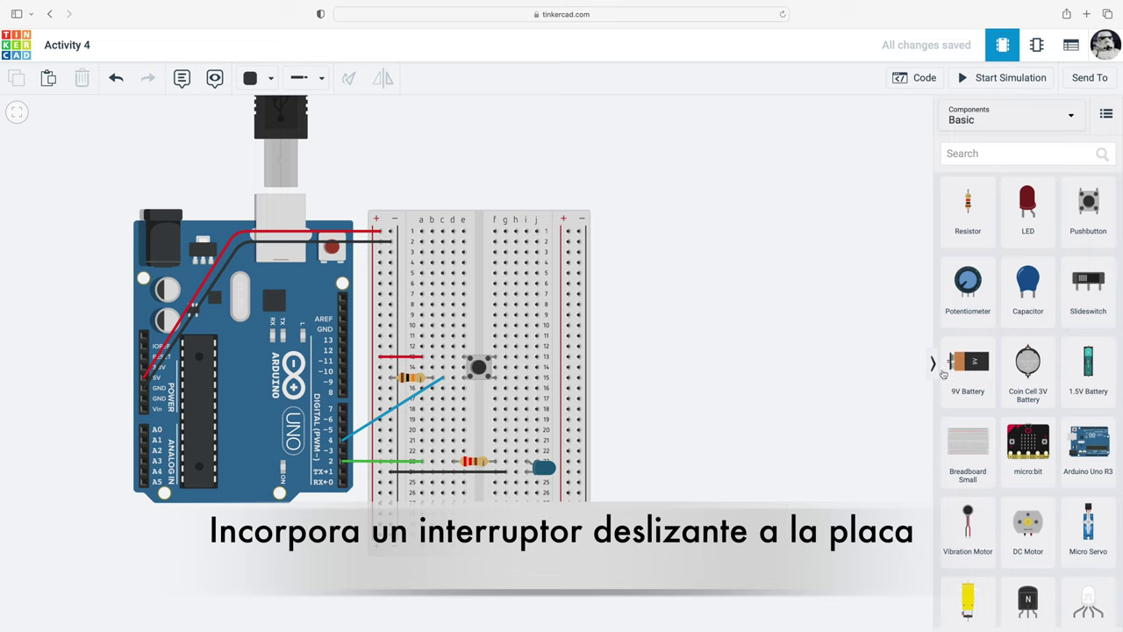
Add a slideswitch, rotate it 90 degrees, and seat it on the breadboard with its terminals in column e, rows 5 to 7
click(1087, 295)
click(643, 288)
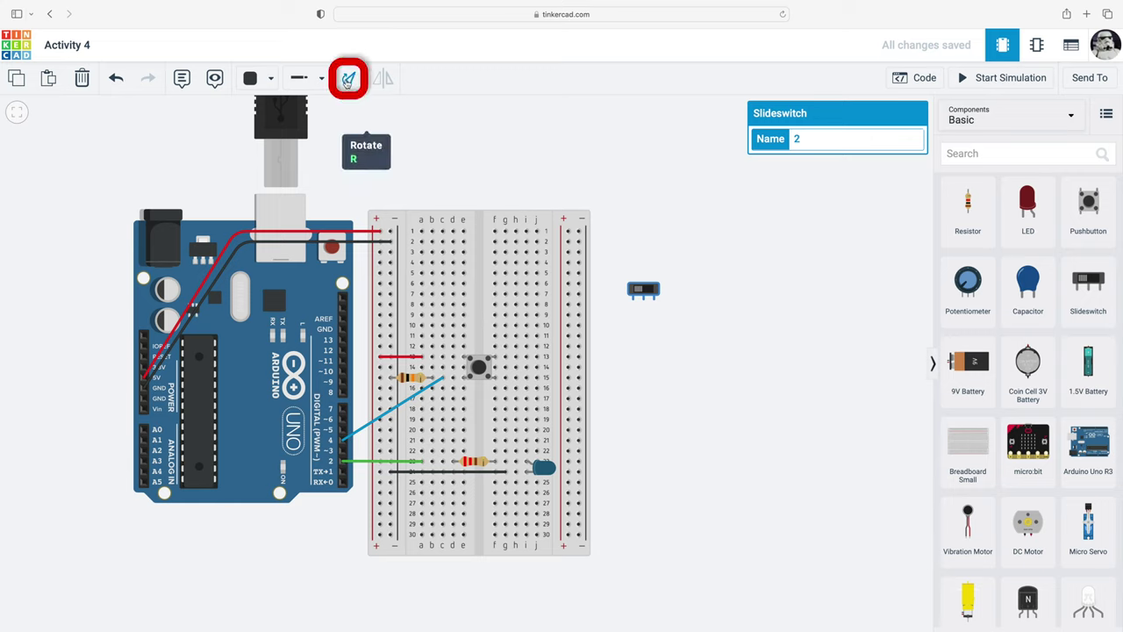
click(348, 81)
click(349, 80)
click(348, 81)
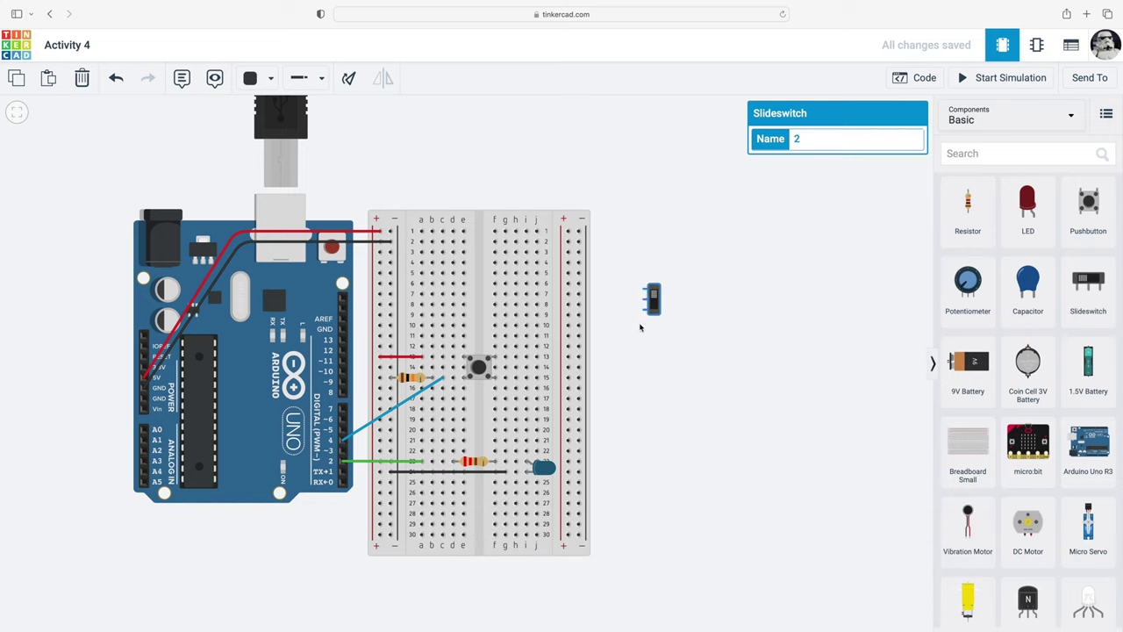
drag(653, 298, 490, 279)
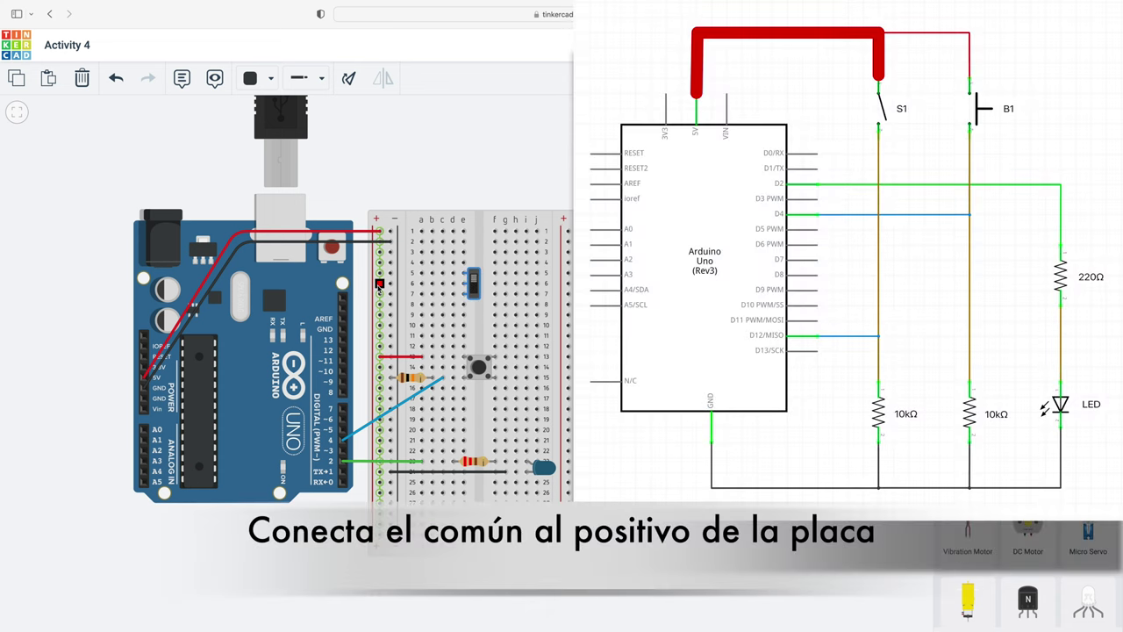
Wire the slideswitch's common terminal from breadboard hole a6 to the positive rail and colour the wire red
click(379, 283)
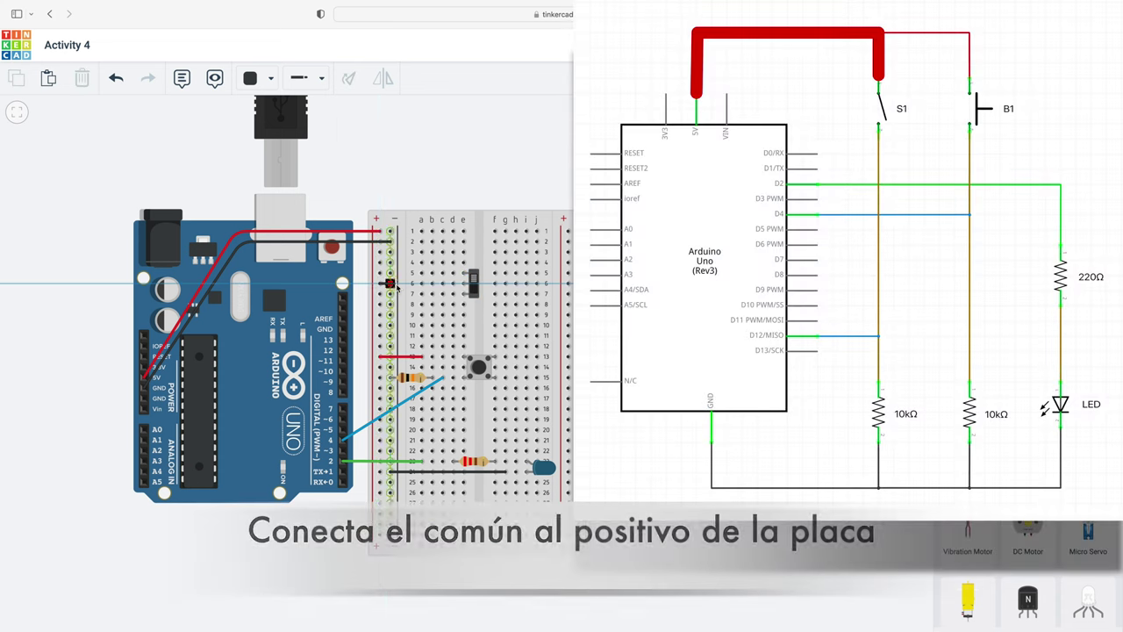
click(421, 283)
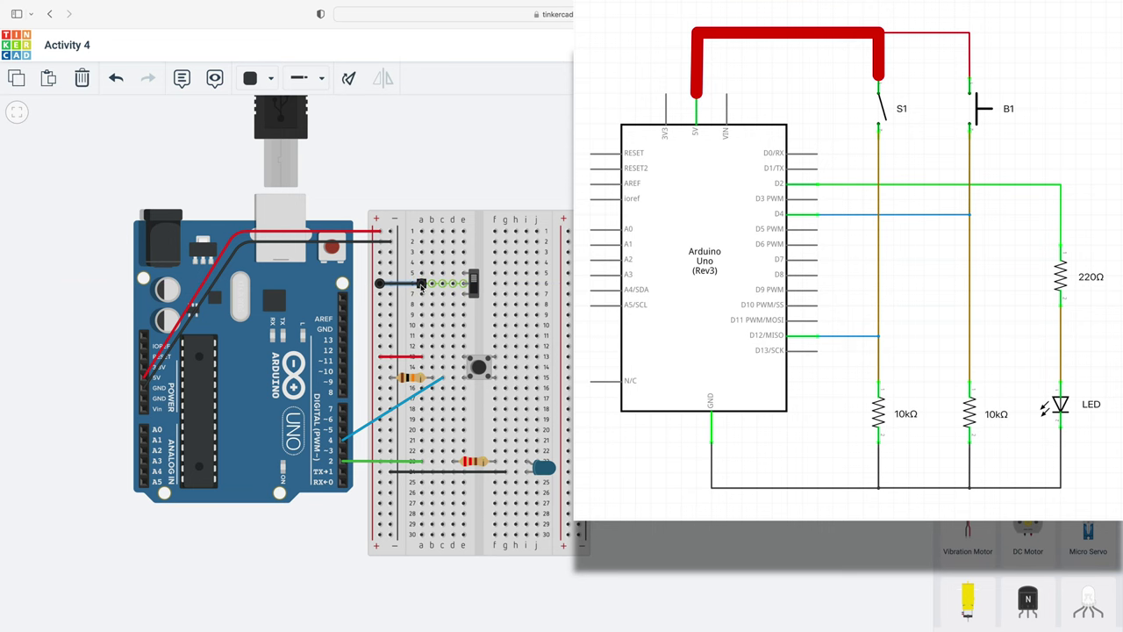
click(271, 79)
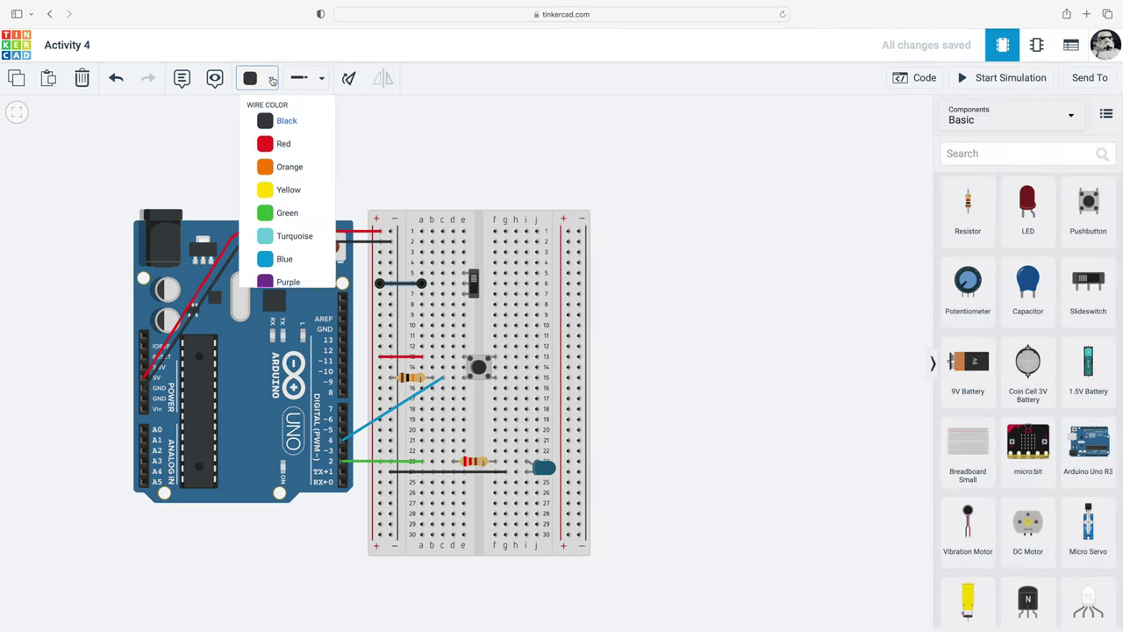
click(287, 148)
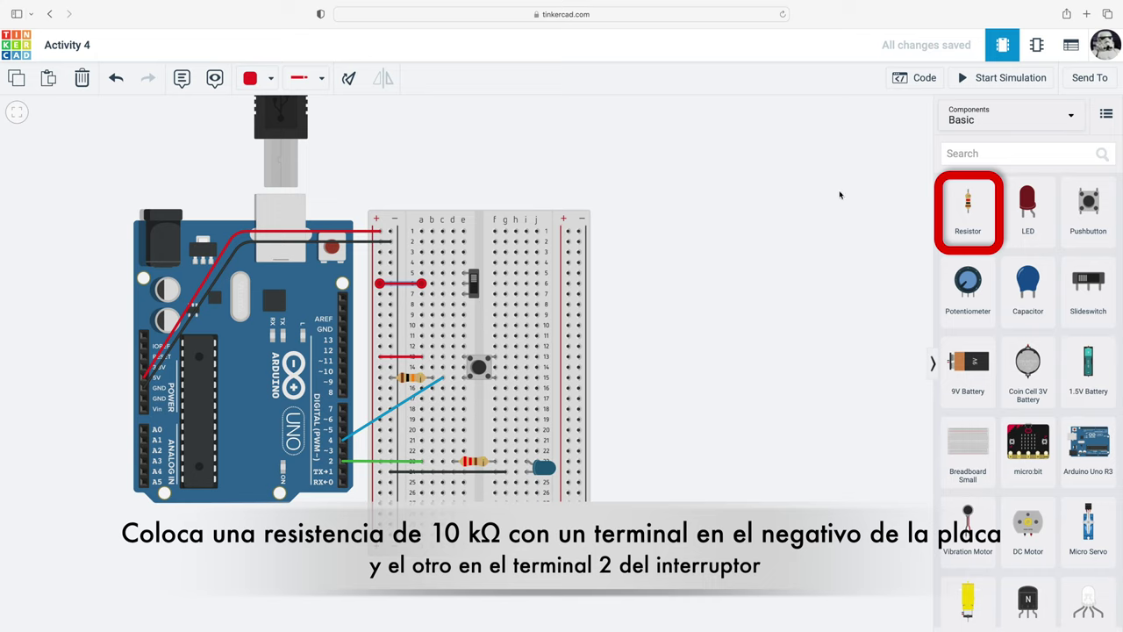
Add a 10 kΩ resistor, rotate it horizontal, and place it in row 7 between the negative rail and the slideswitch's terminal row
drag(961, 205, 661, 265)
click(824, 163)
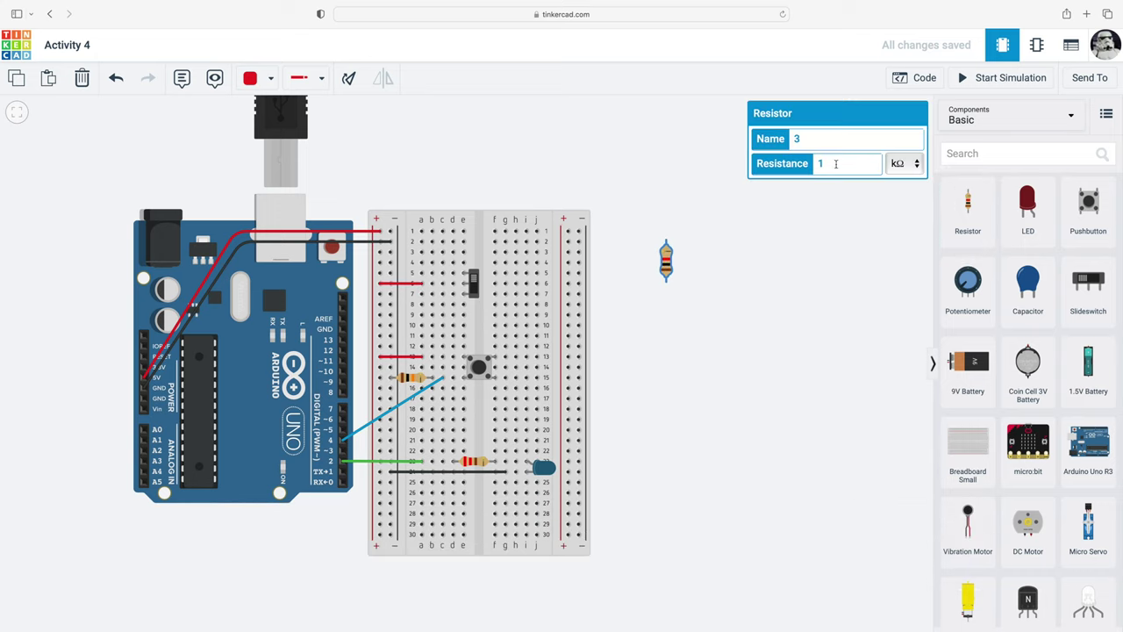
text(0)
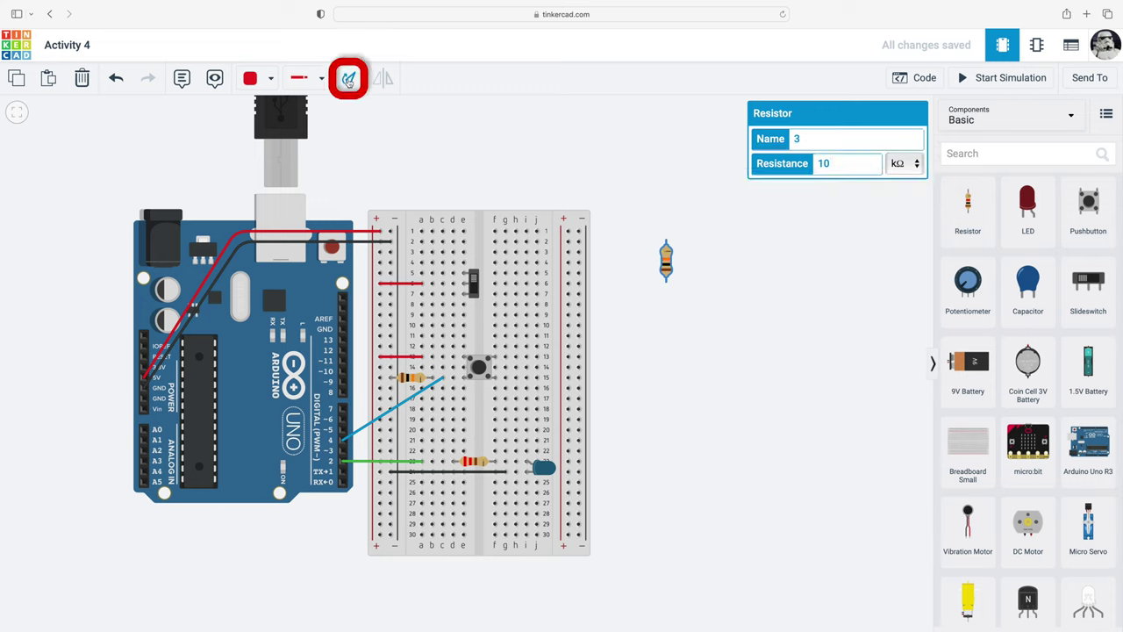
click(349, 80)
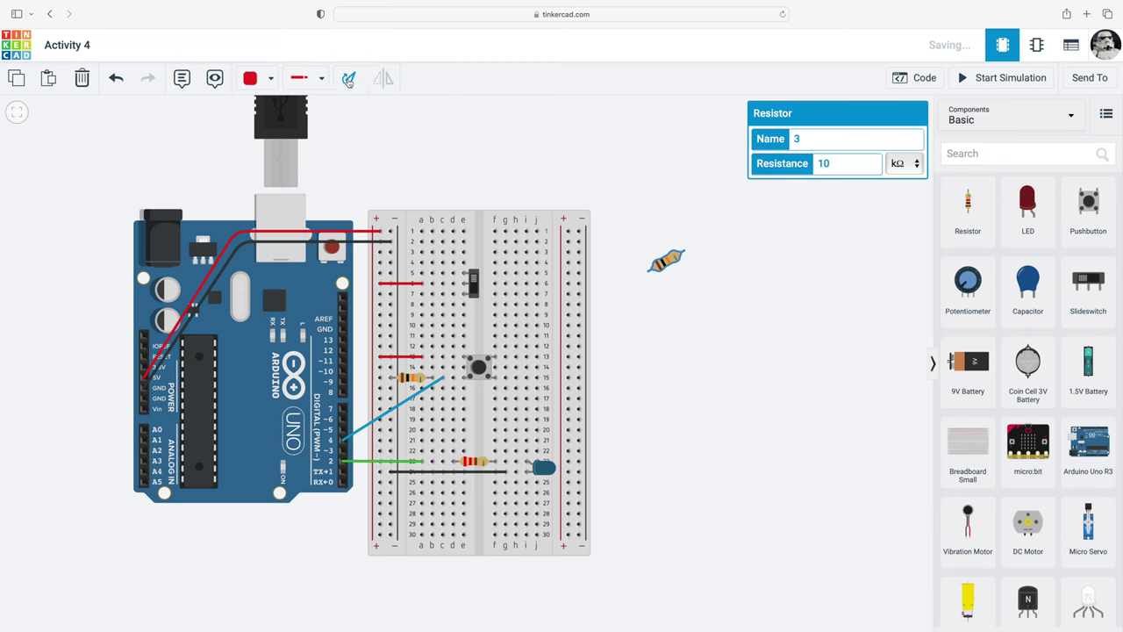
click(348, 80)
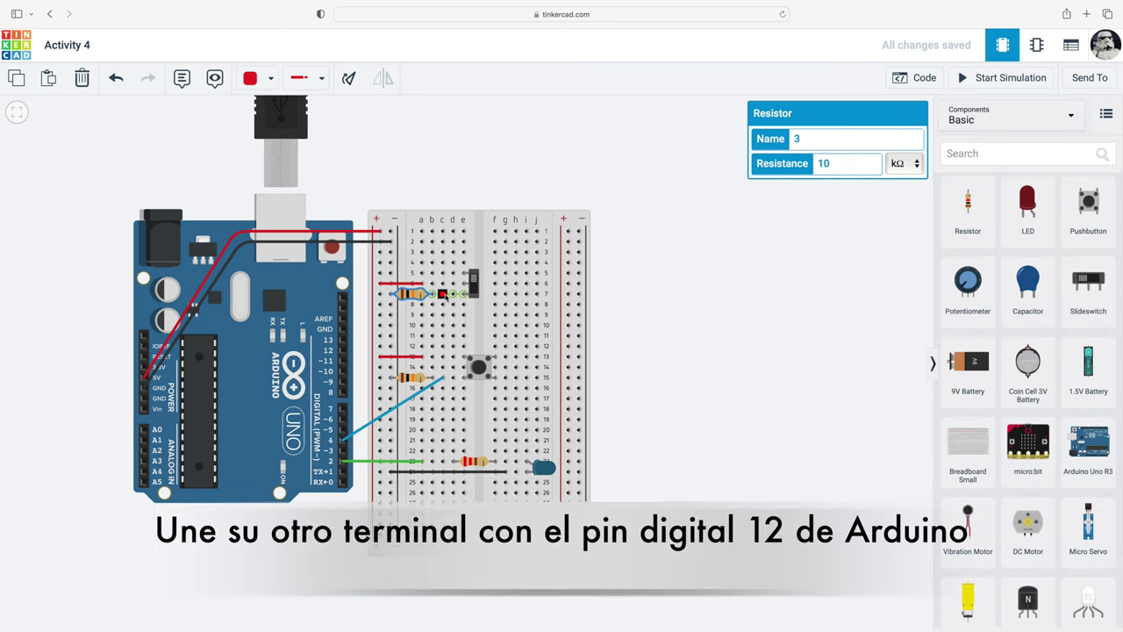
Wire breadboard hole c7 to the Arduino's digital pin 12 and colour the wire blue
click(443, 295)
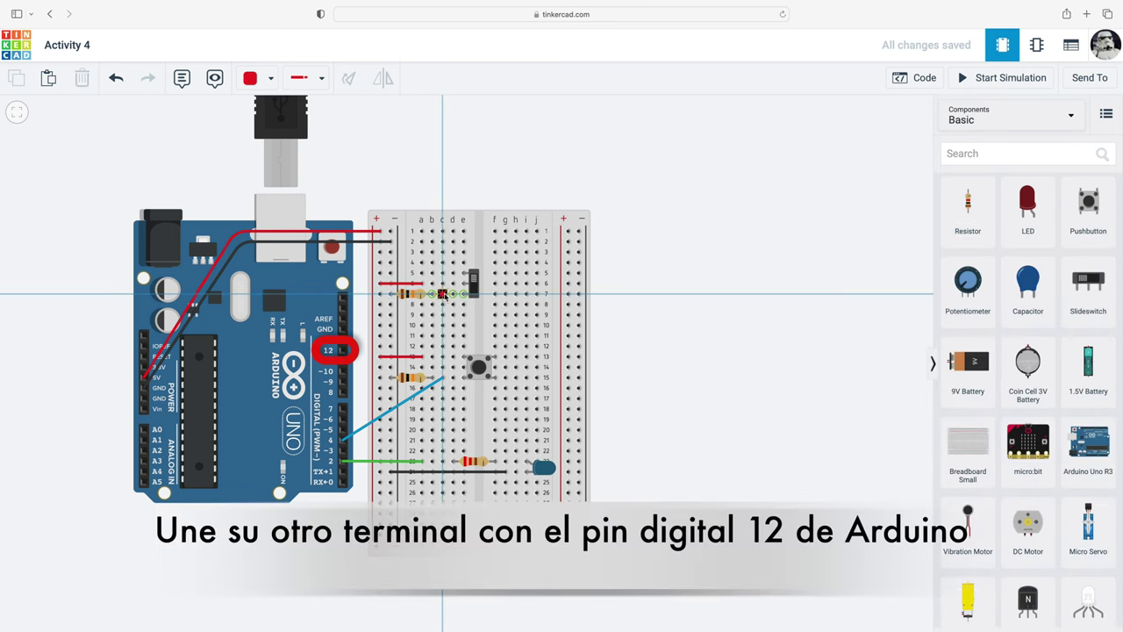
click(345, 351)
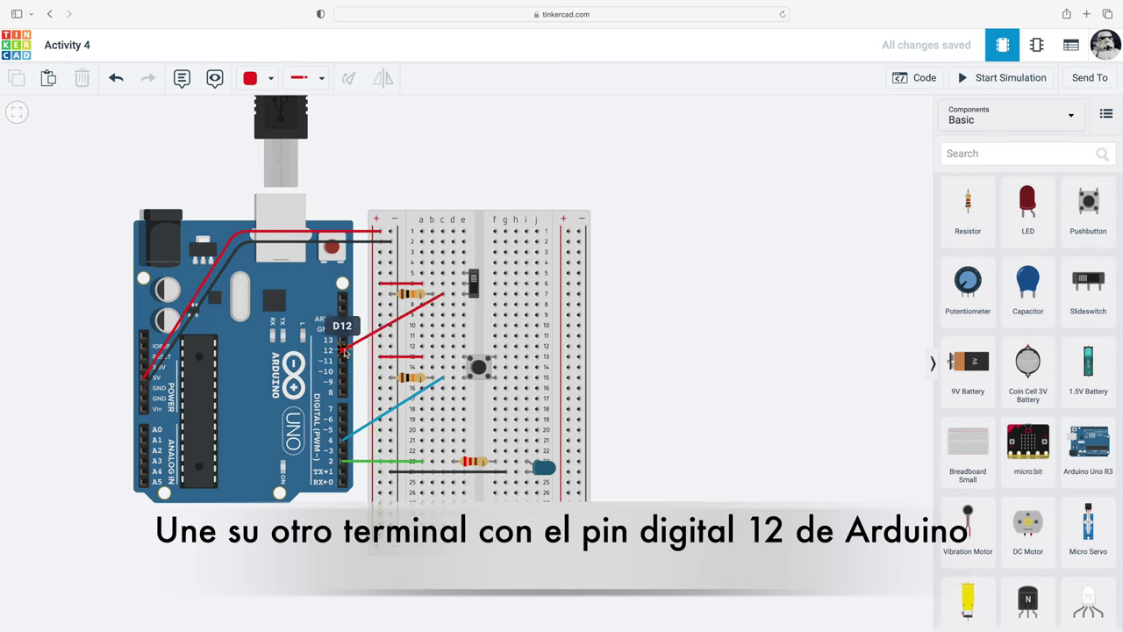
click(269, 79)
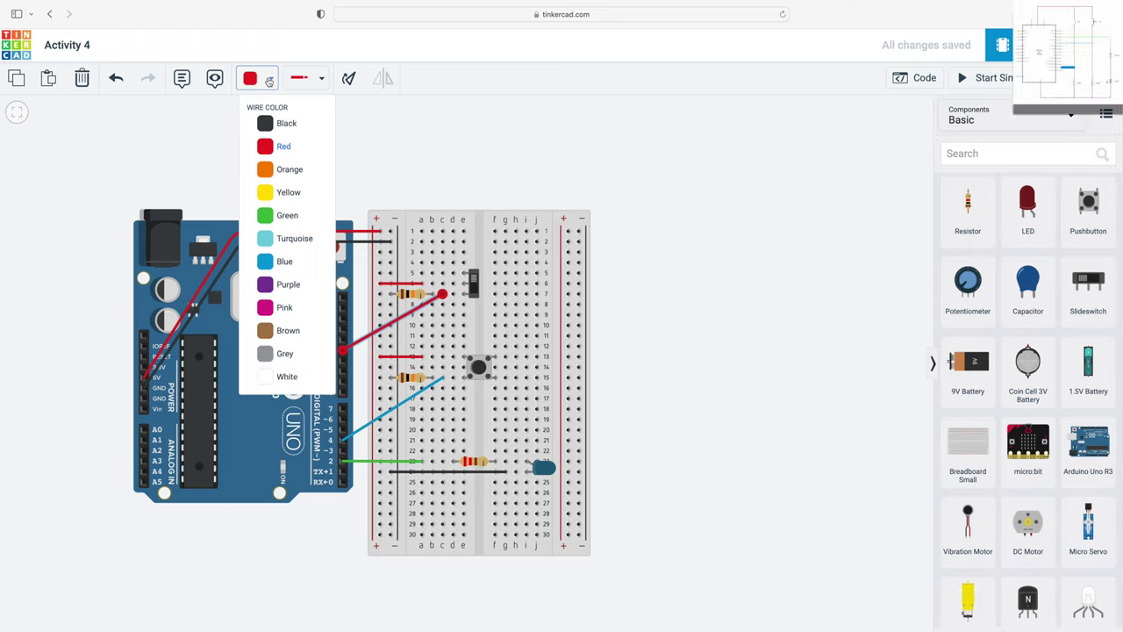
click(292, 267)
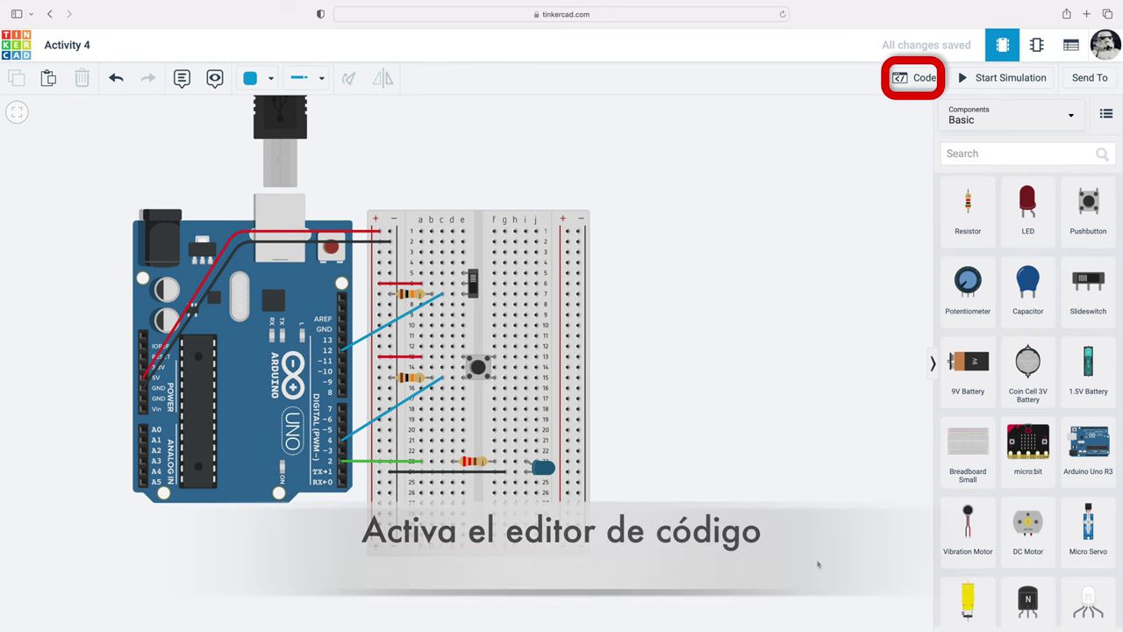
Open the code editor and add a separate if-then block below the forever loop with a 1 < 1 comparison as its condition
click(921, 78)
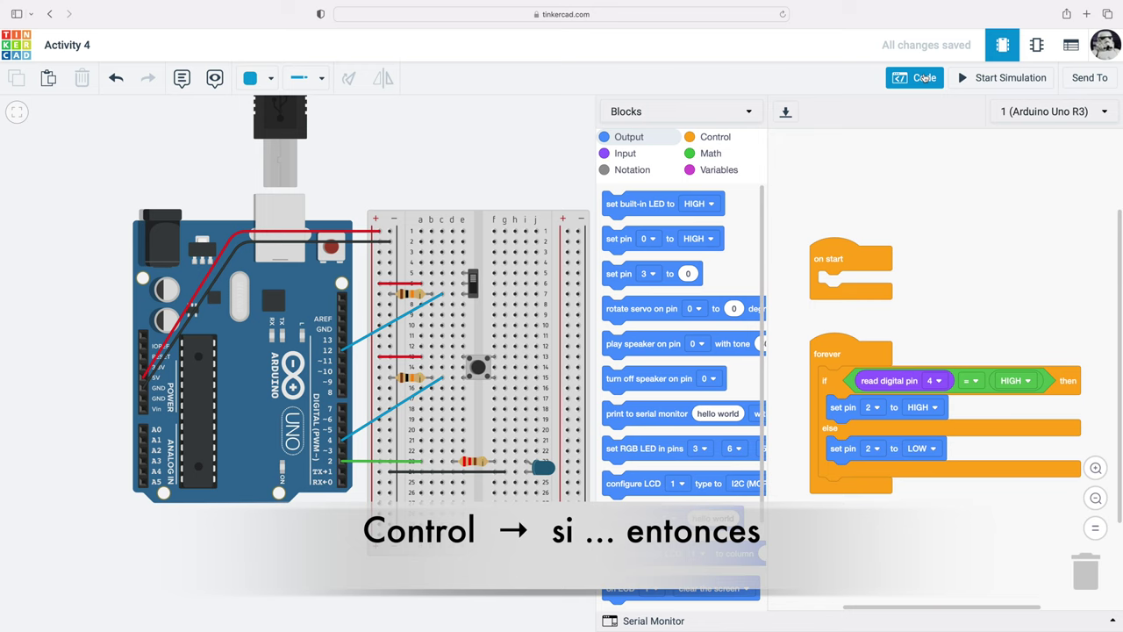
click(715, 138)
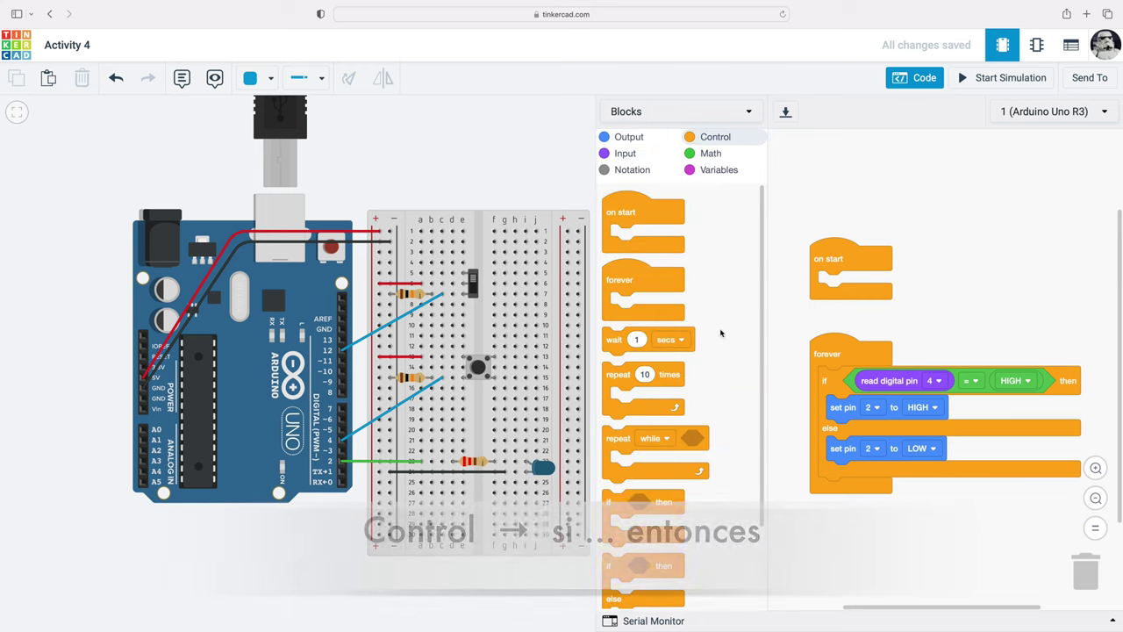
drag(613, 509, 818, 527)
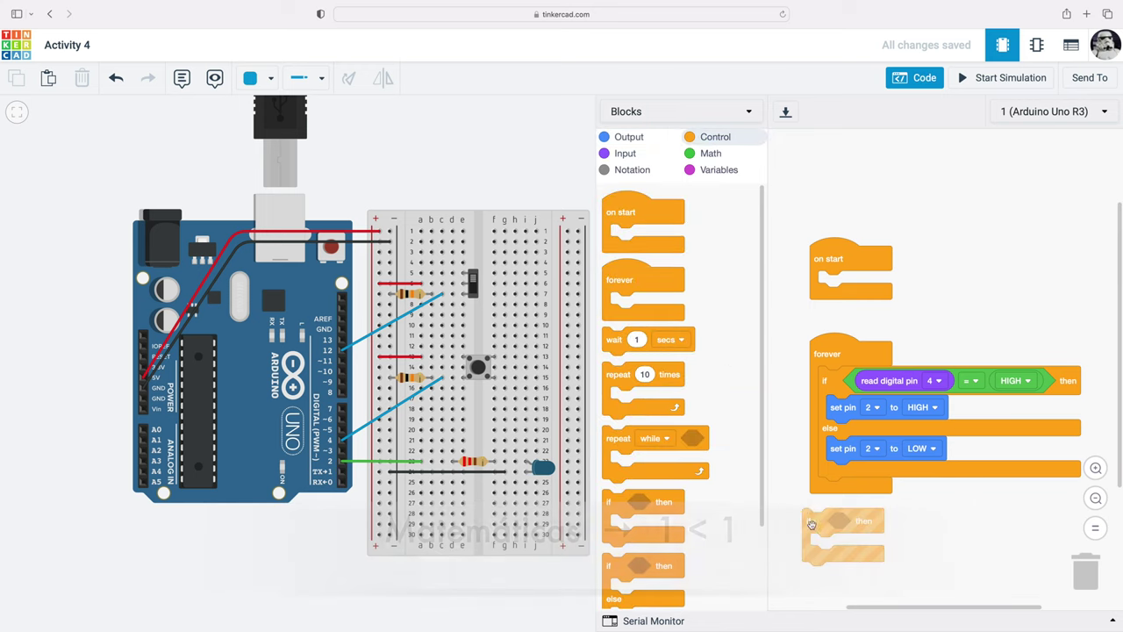
click(712, 154)
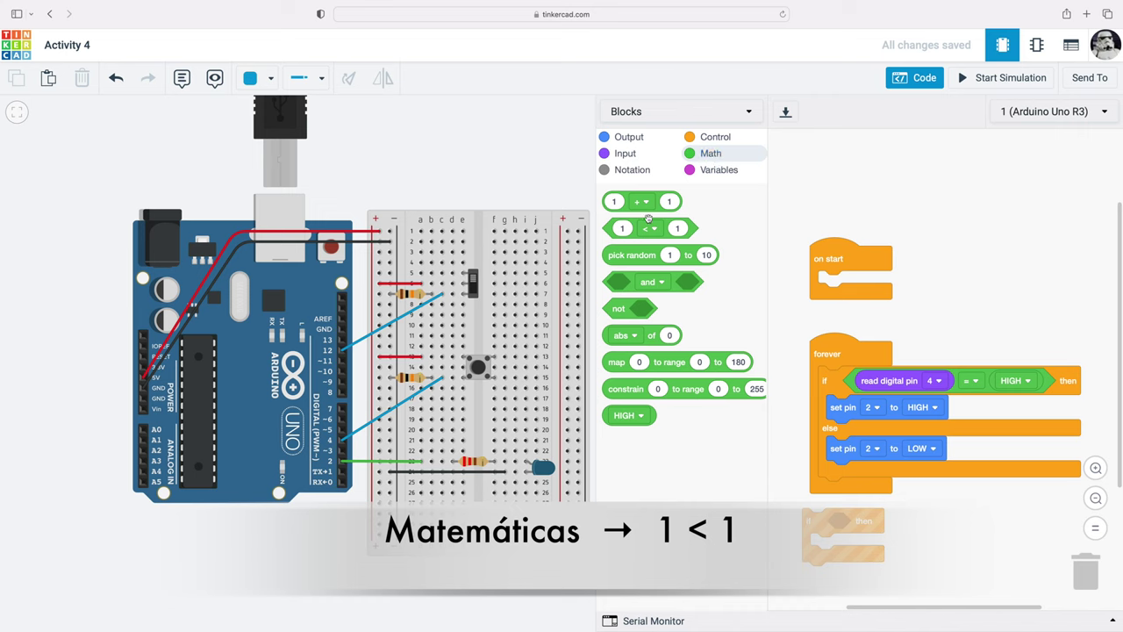
drag(633, 226, 835, 522)
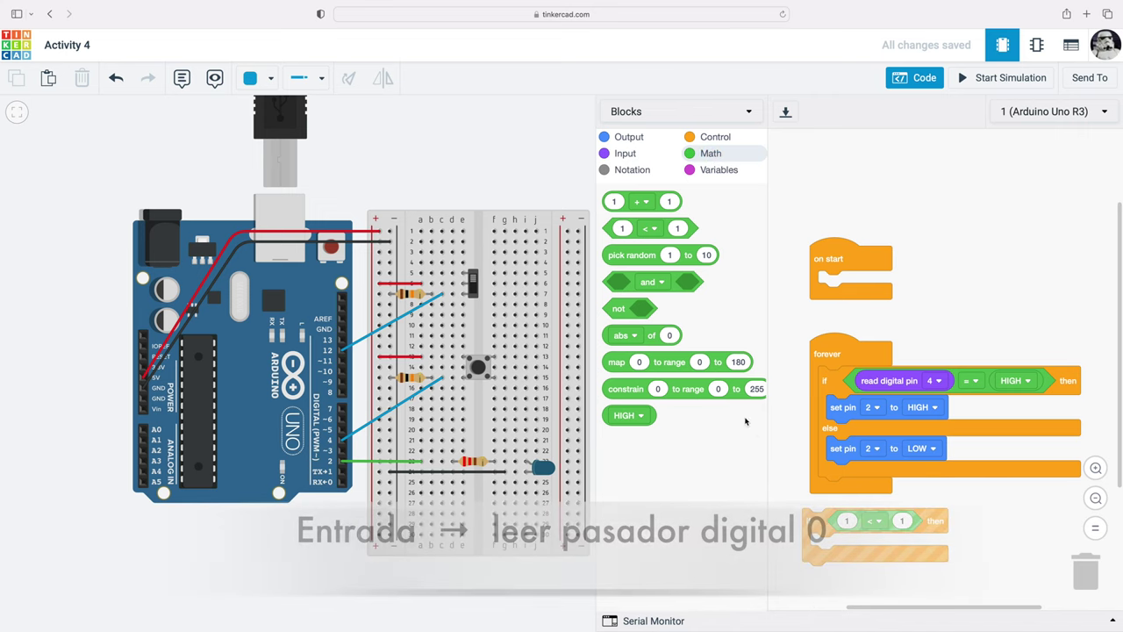
Insert a read digital pin block as the first value of the new comparison and set it to pin 12
click(626, 155)
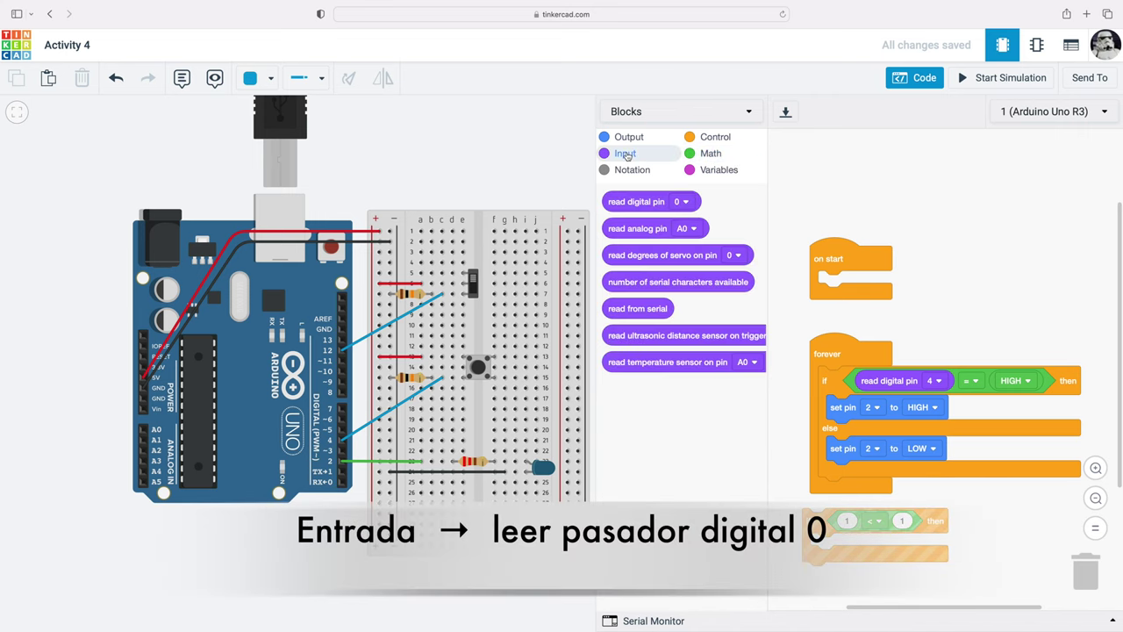
drag(619, 202, 920, 525)
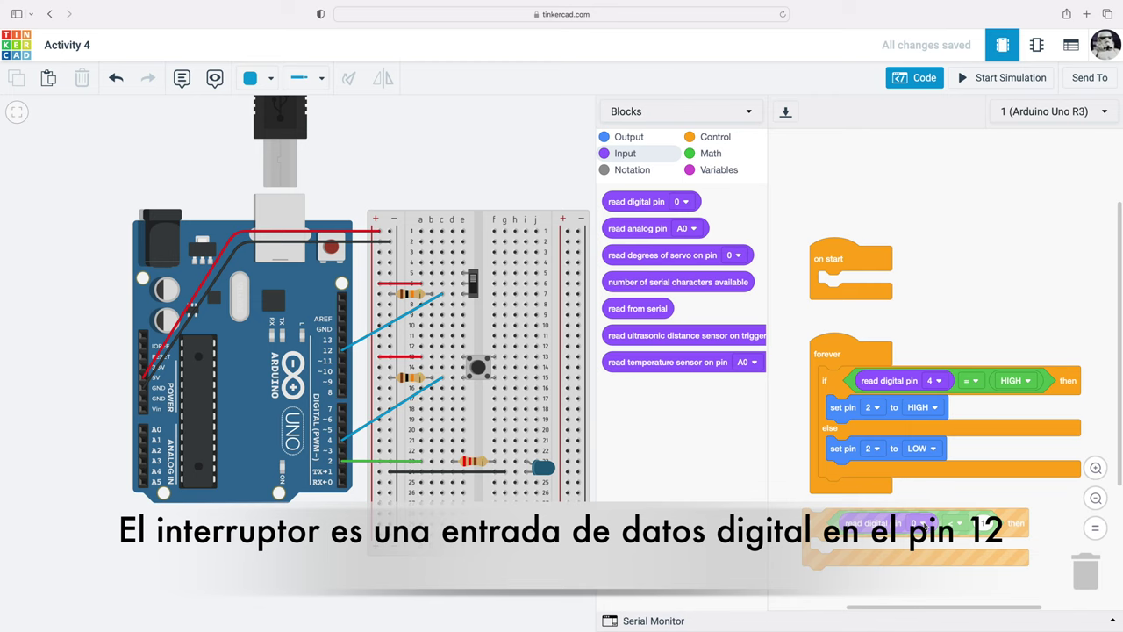
click(917, 523)
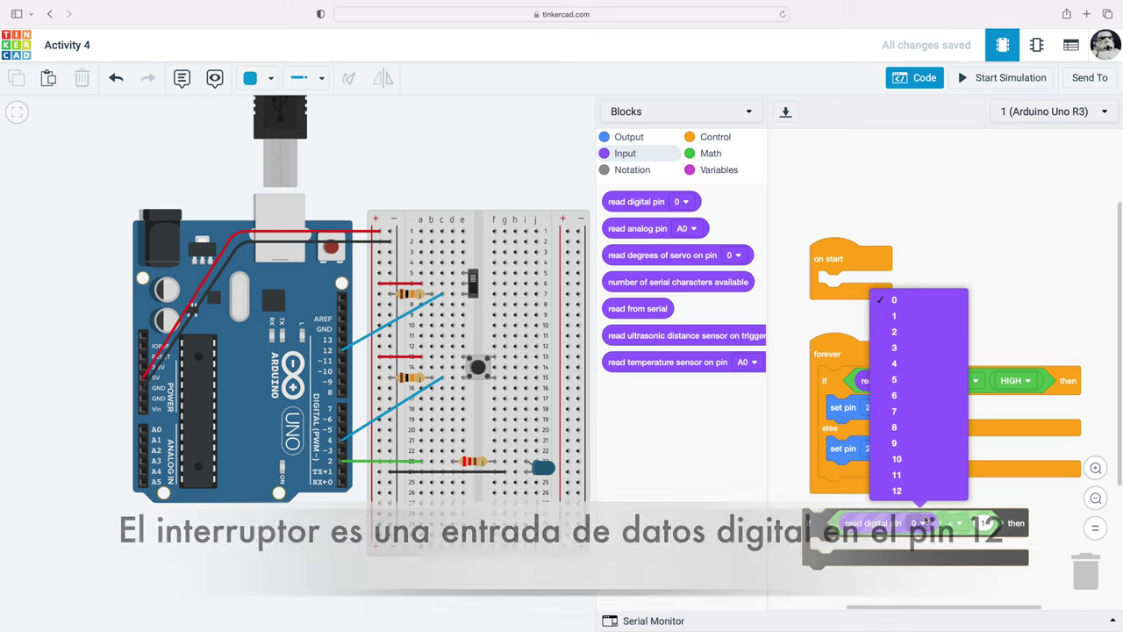
click(923, 491)
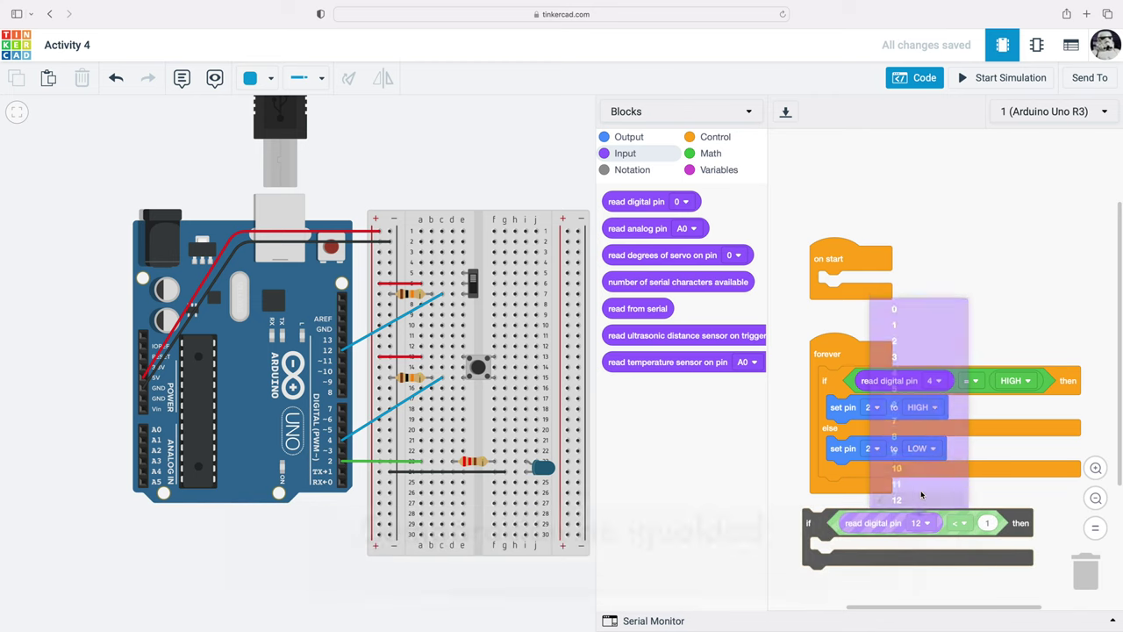
Change the pin 12 comparison's operator to = and insert a HIGH block as its second value
click(965, 523)
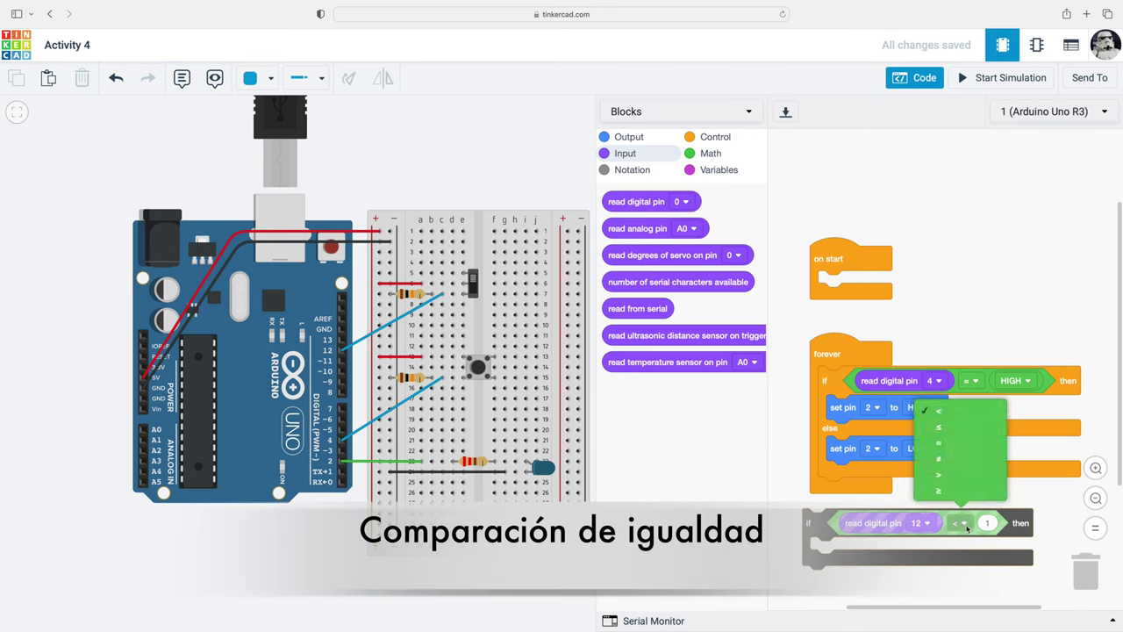
click(957, 444)
click(712, 155)
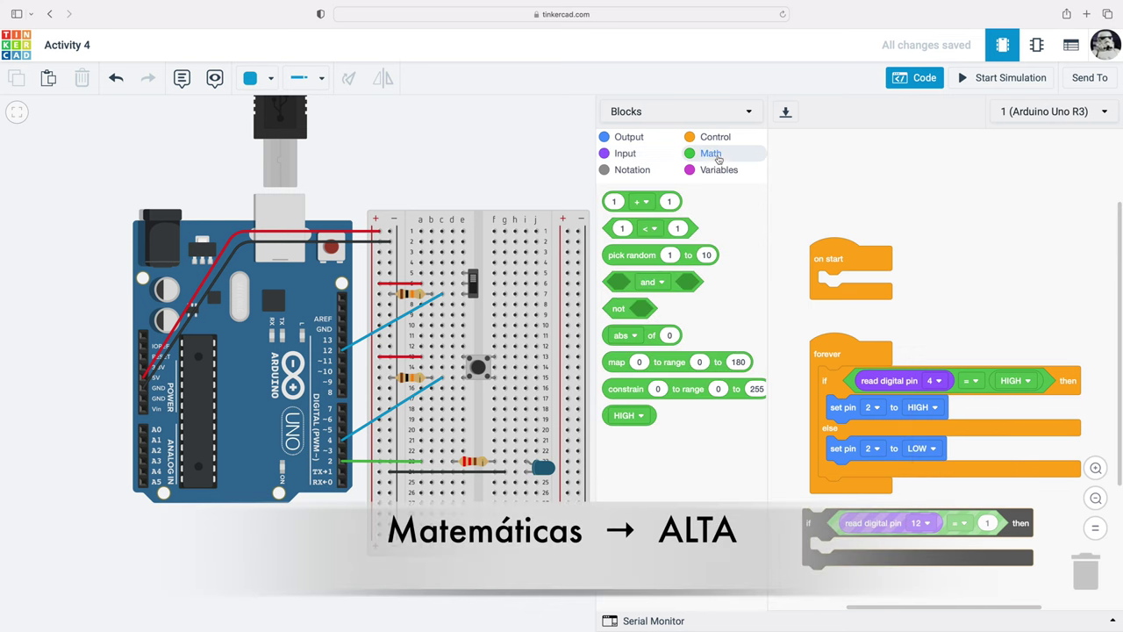
drag(607, 414, 985, 523)
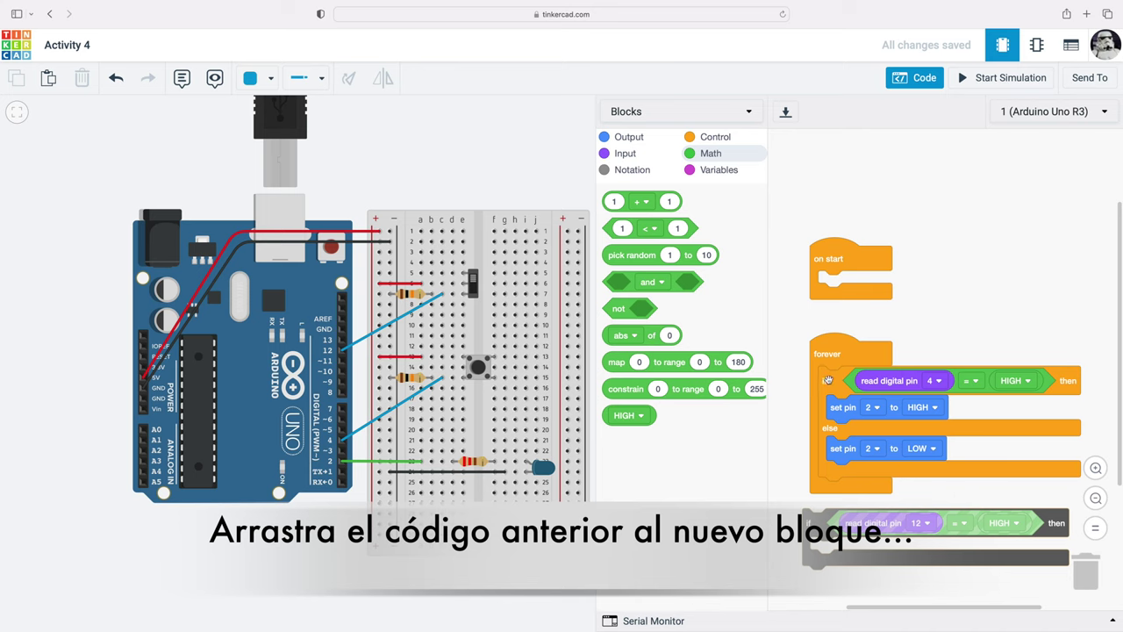
Nest the pin 4 if-else block inside the pin 12 if block and move the combined code into the forever loop
drag(827, 380, 817, 548)
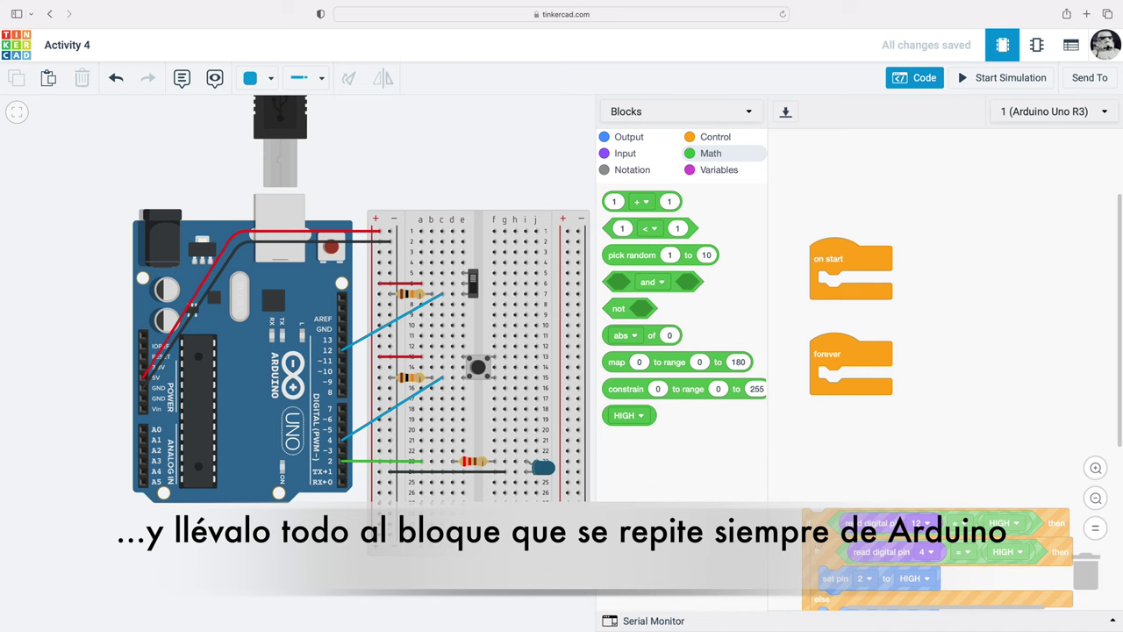
drag(818, 549, 832, 394)
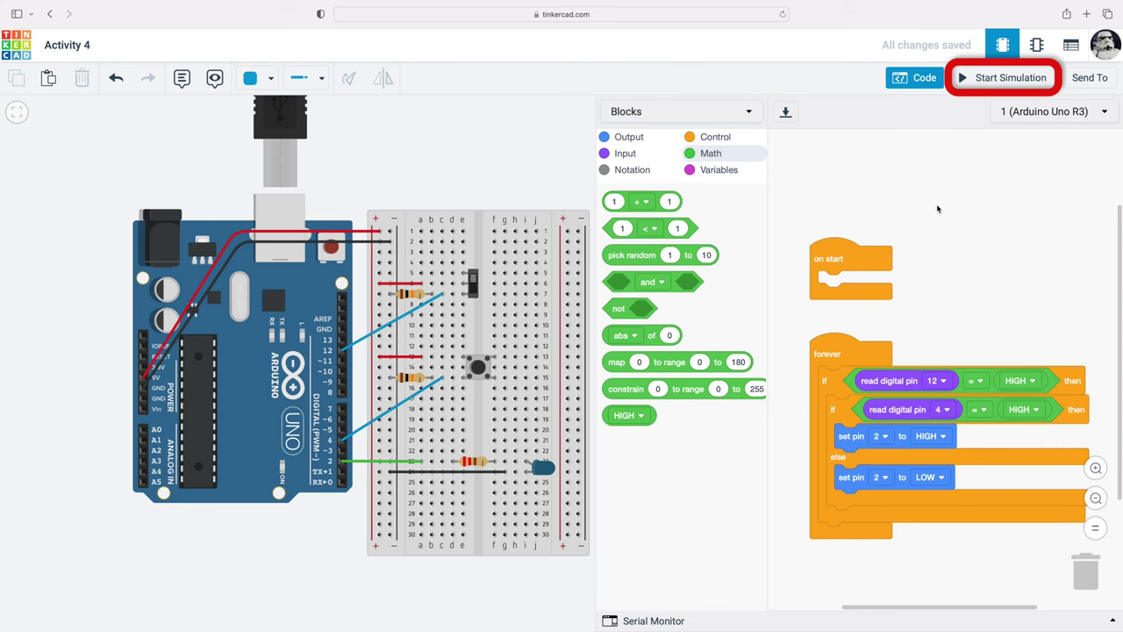
Simulate the circuit, operating the slideswitch to test its effect on the LED, and stop the simulation and close the code editor
click(978, 80)
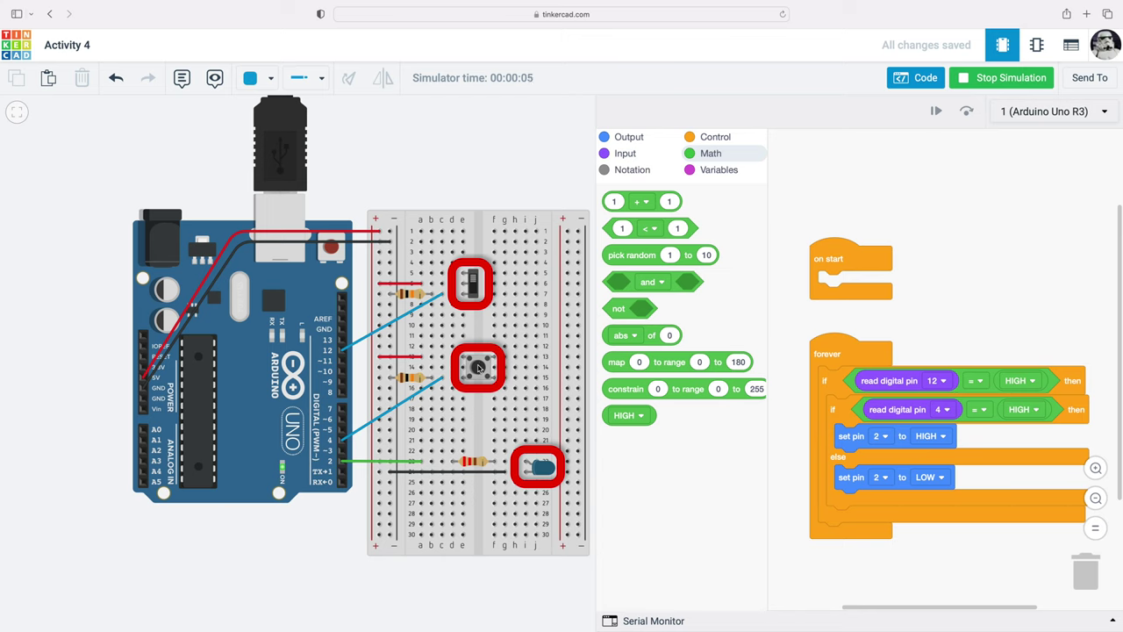
click(473, 292)
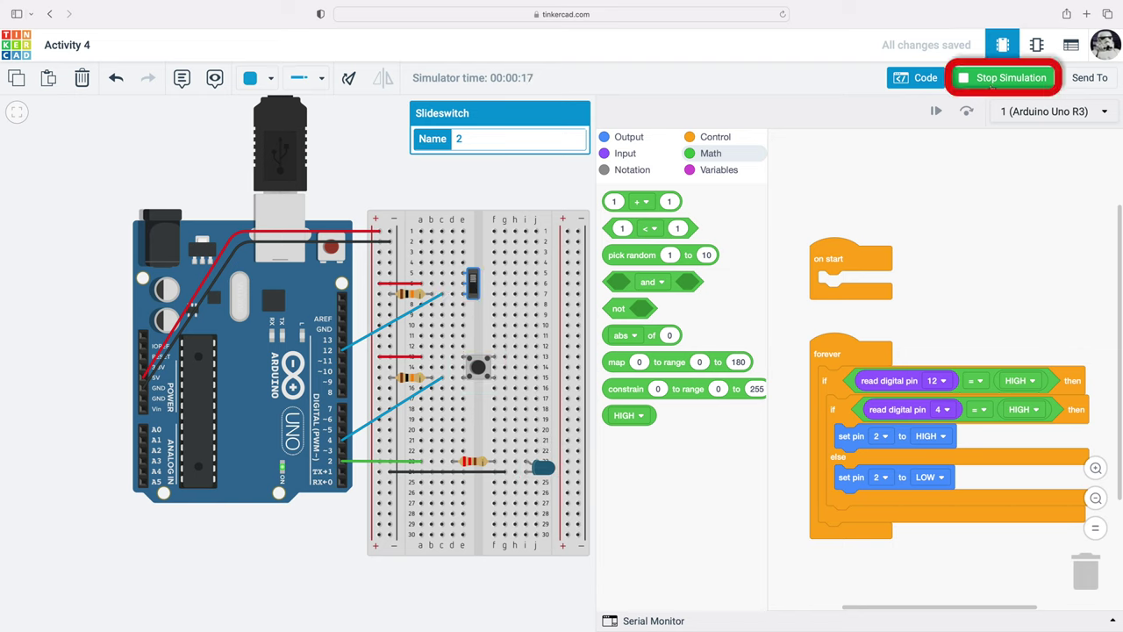
click(996, 79)
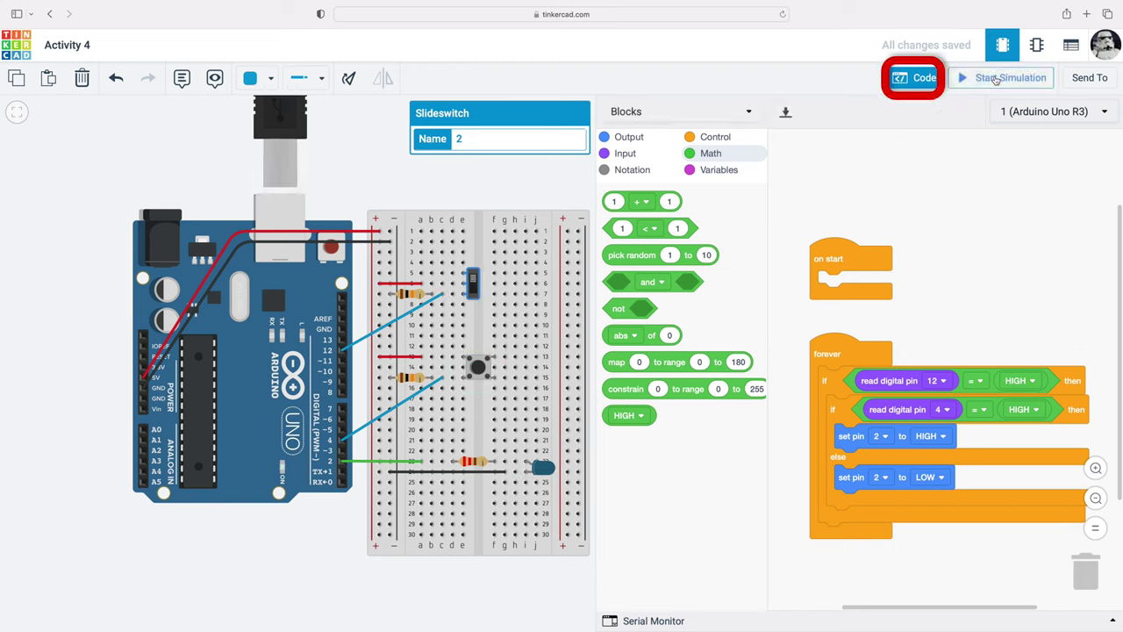
click(921, 79)
click(801, 478)
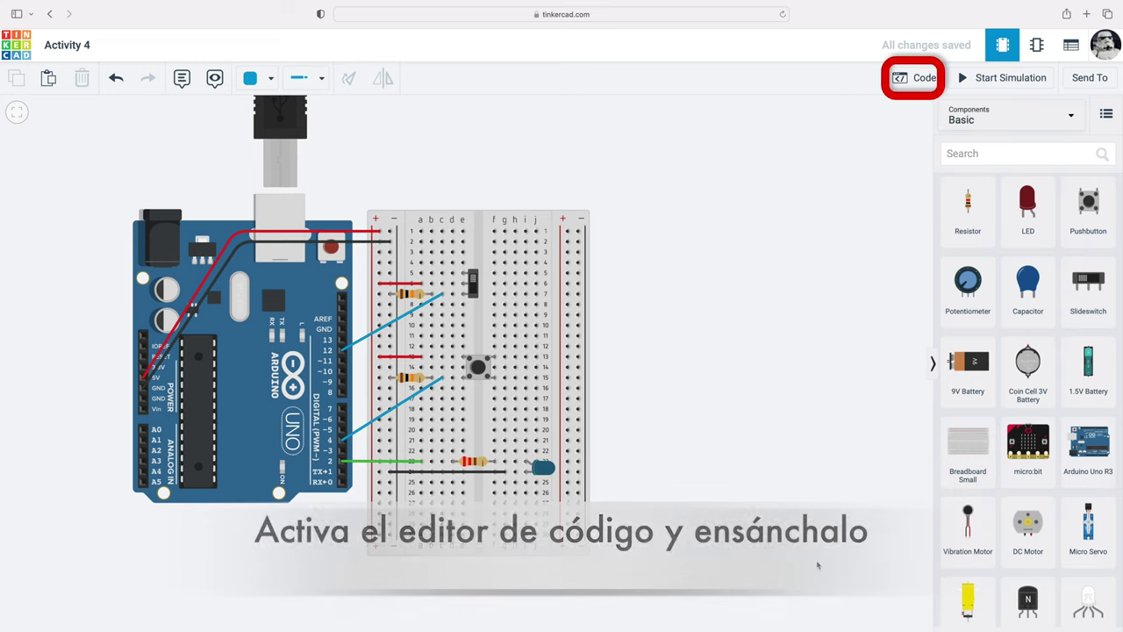
Open and widen the code editor, add a separate if-then-else block, and insert an and block as its condition
click(914, 79)
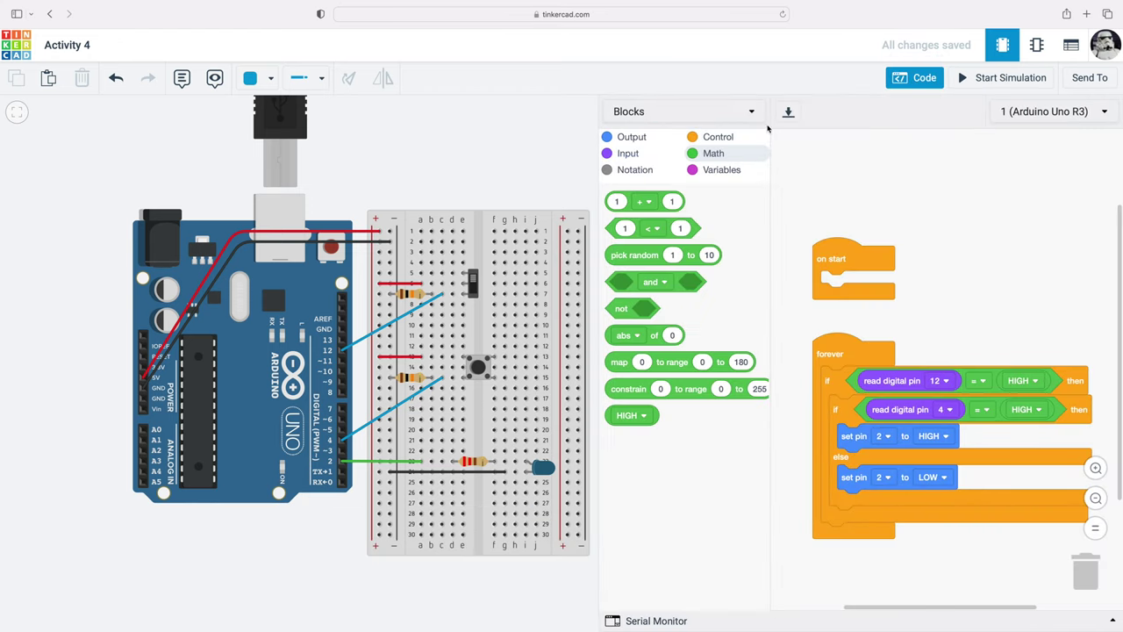
drag(597, 199, 379, 202)
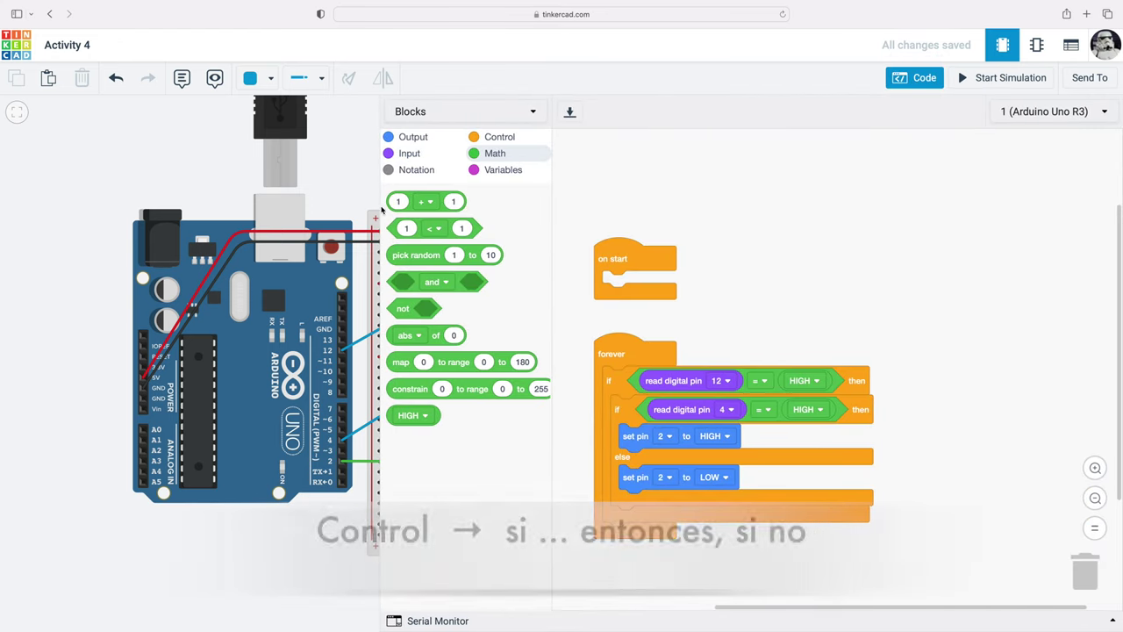
click(507, 141)
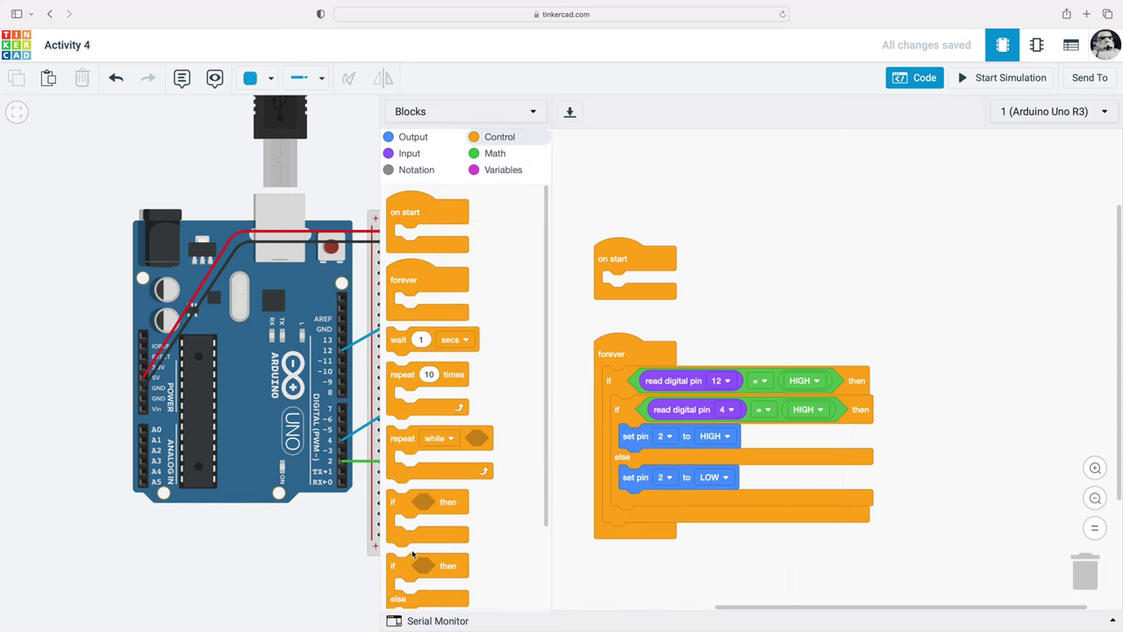
drag(398, 566, 575, 150)
click(495, 154)
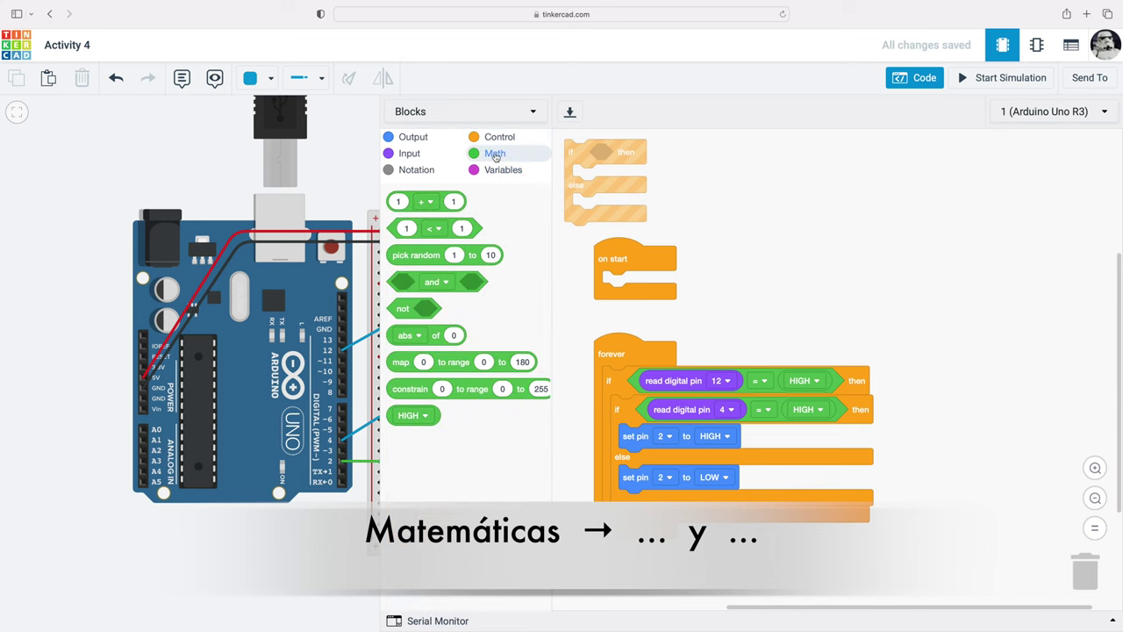
drag(403, 282, 610, 151)
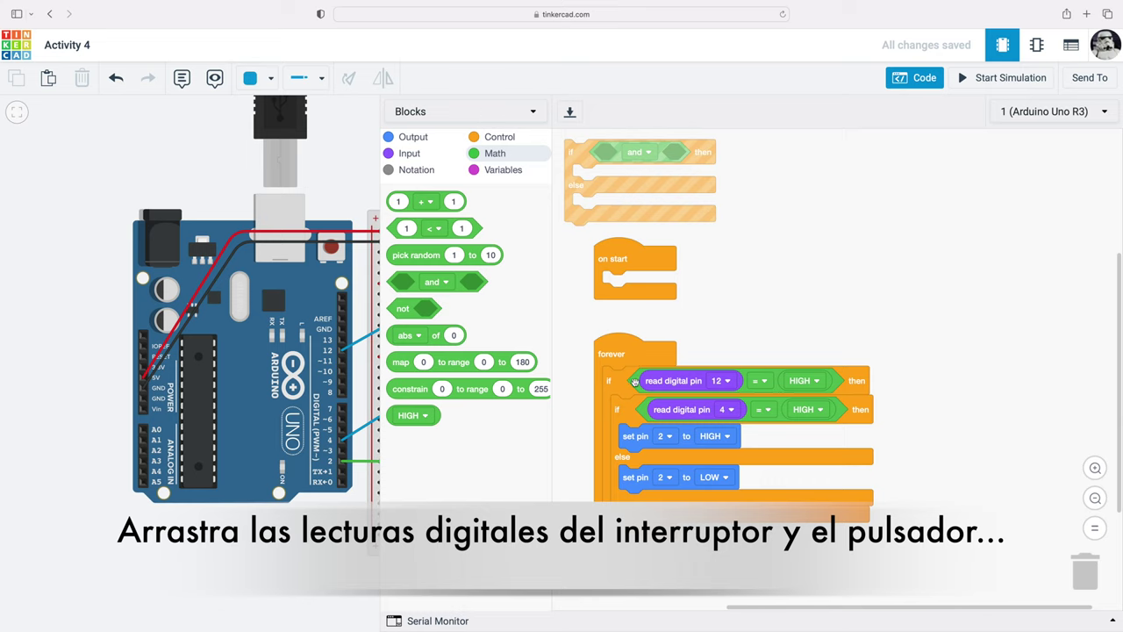
Move the pin 12 and pin 4 comparisons into the and block, and the set pin 2 HIGH and LOW blocks into the then and else branches
drag(636, 382, 605, 167)
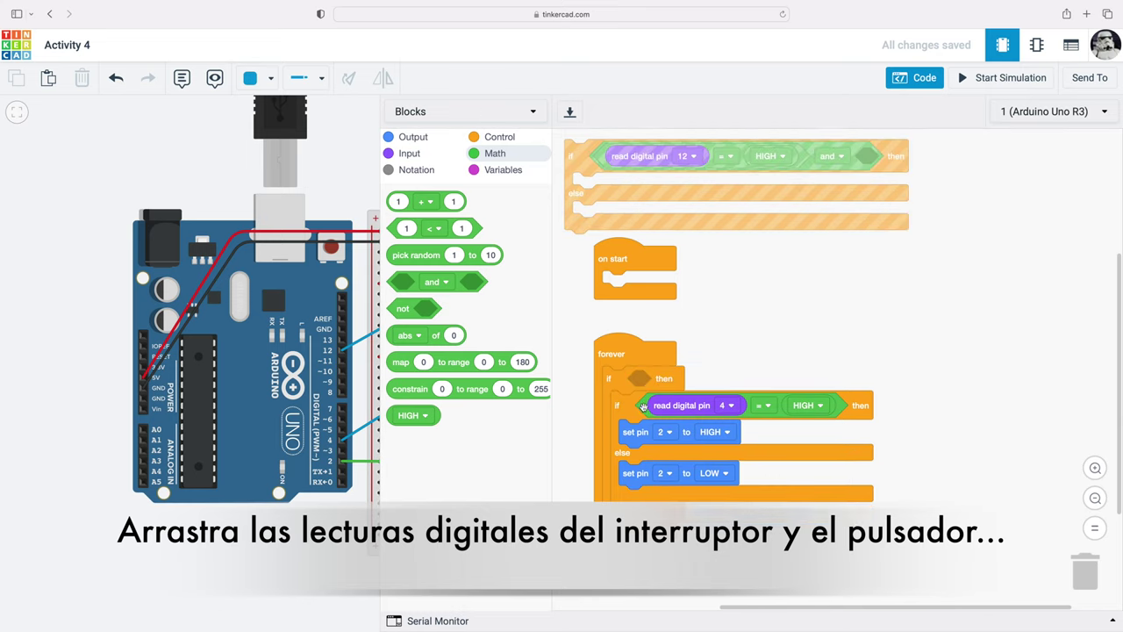
drag(643, 409, 869, 158)
drag(635, 429, 597, 190)
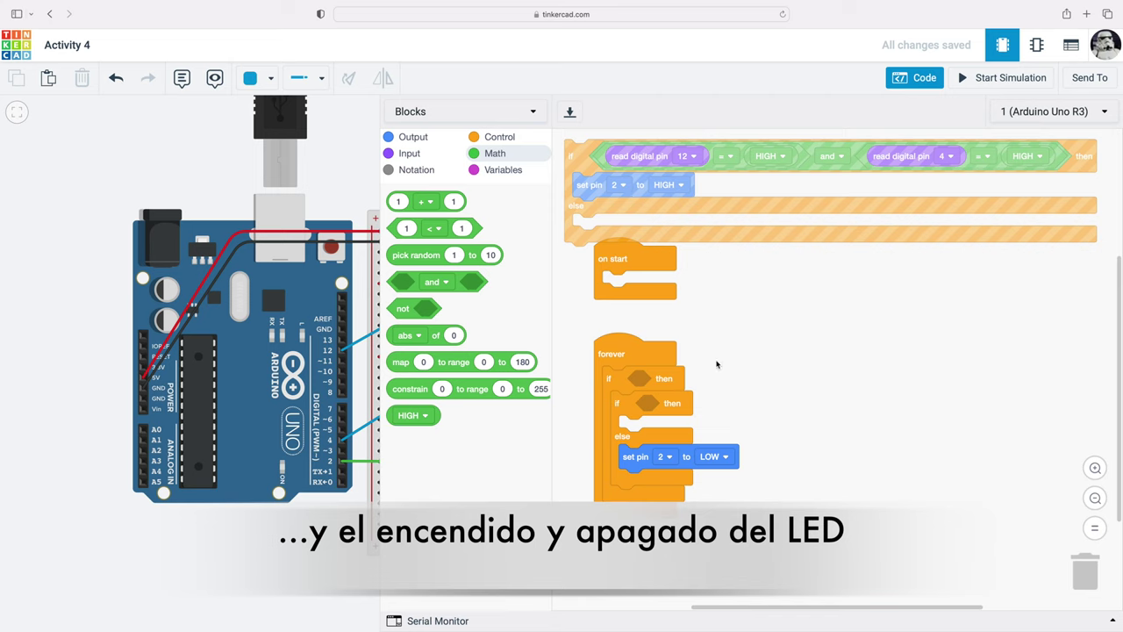
drag(628, 458, 584, 227)
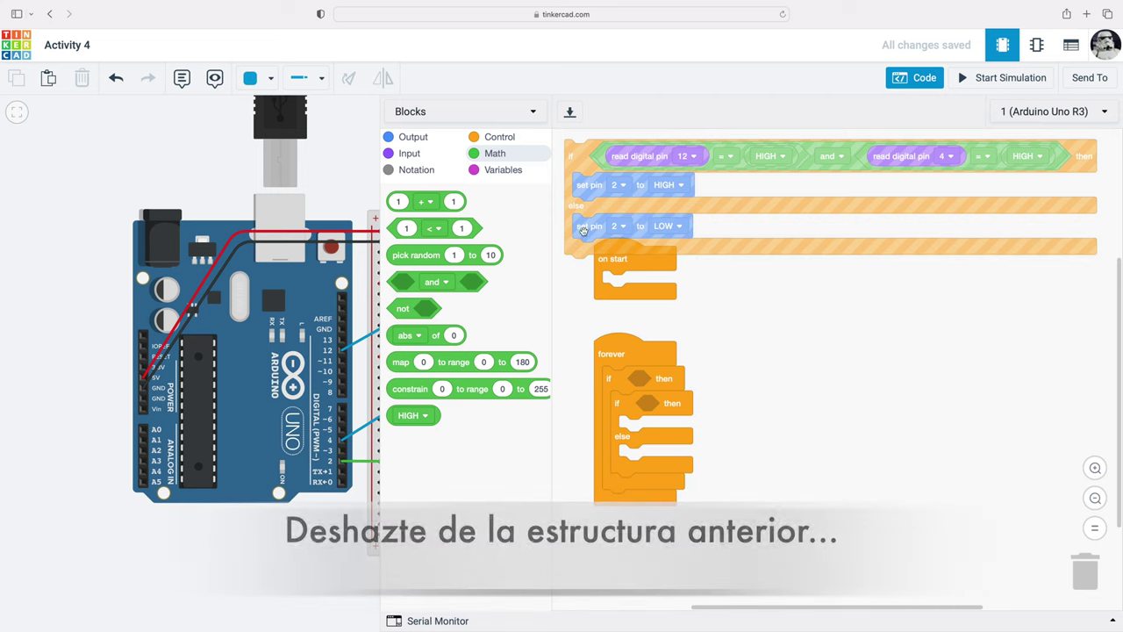
Delete the emptied nested if blocks from the forever loop and put the new if-then-else block in their place
drag(612, 379, 1086, 569)
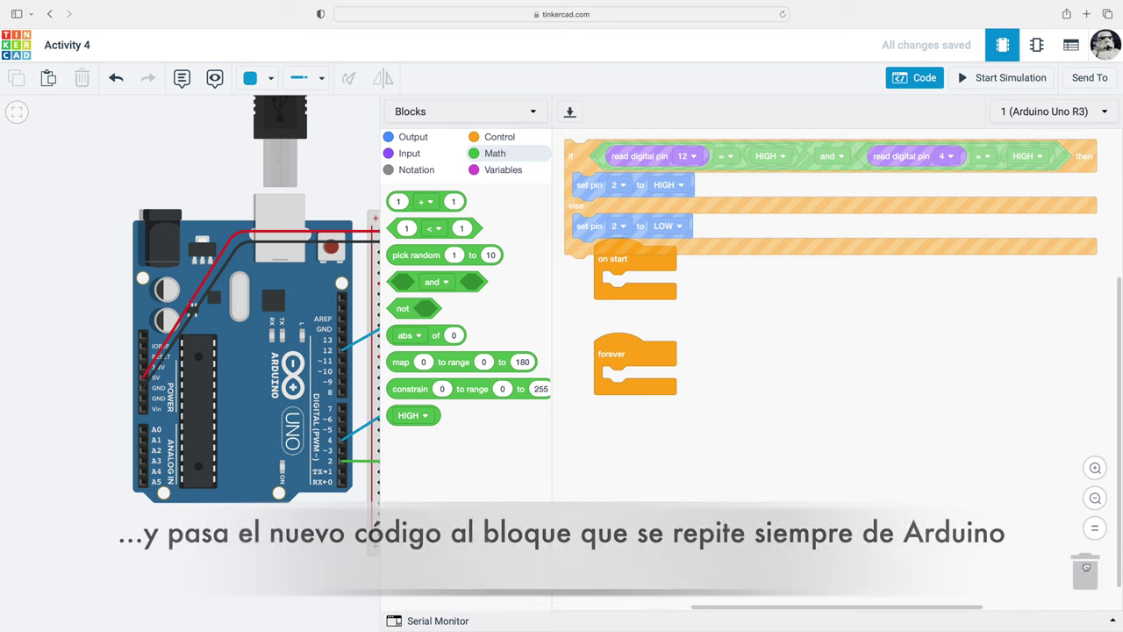
drag(573, 155, 611, 382)
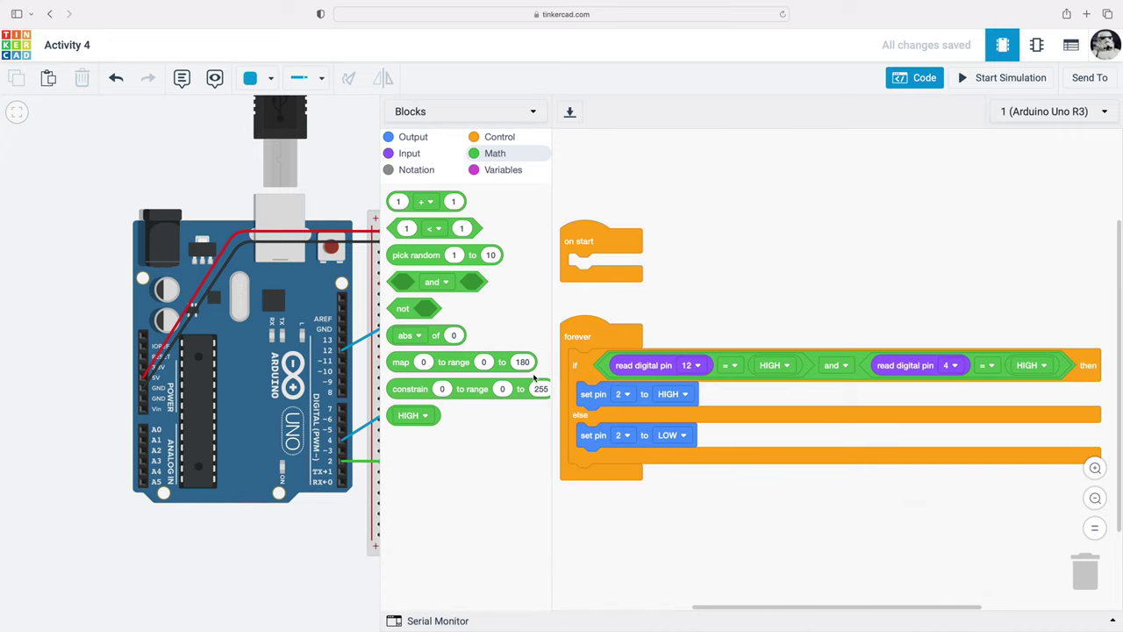
Simulate the circuit with circuit and code both in view, testing the pushbutton and slideswitch together, and stop the simulation and close the code editor
drag(380, 316, 598, 316)
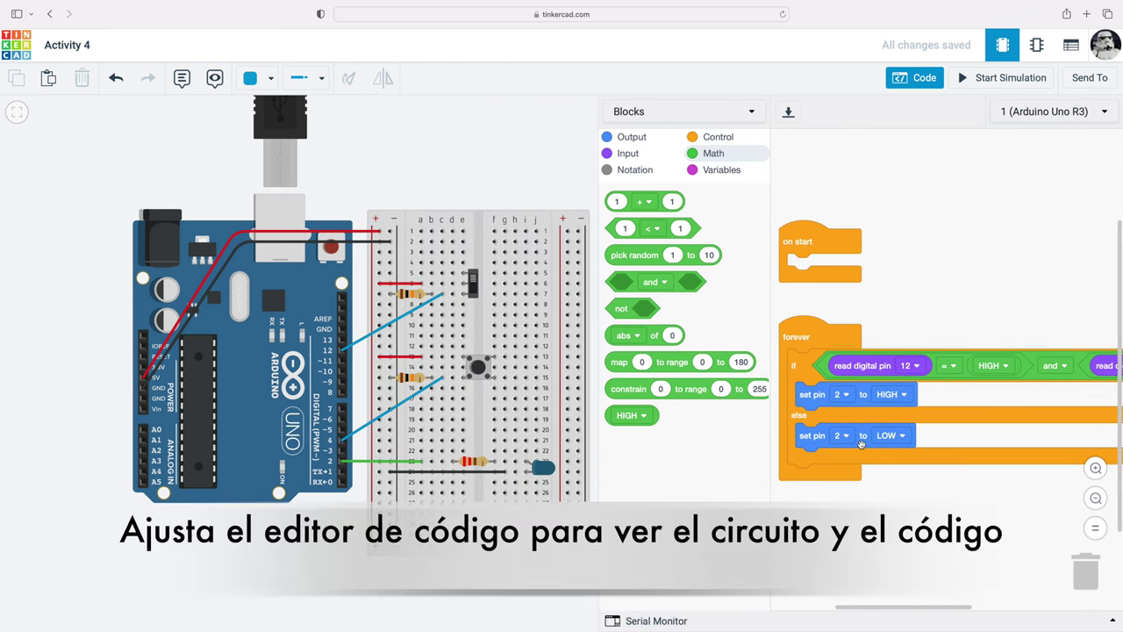
click(1095, 498)
click(1095, 499)
click(1095, 498)
click(1095, 498)
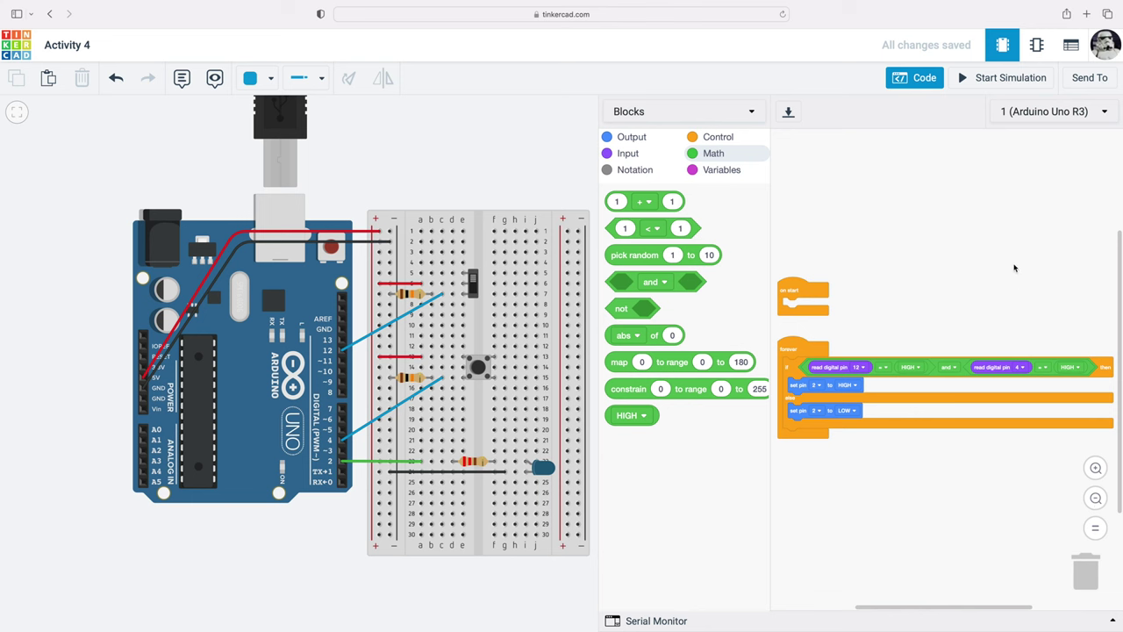
click(998, 78)
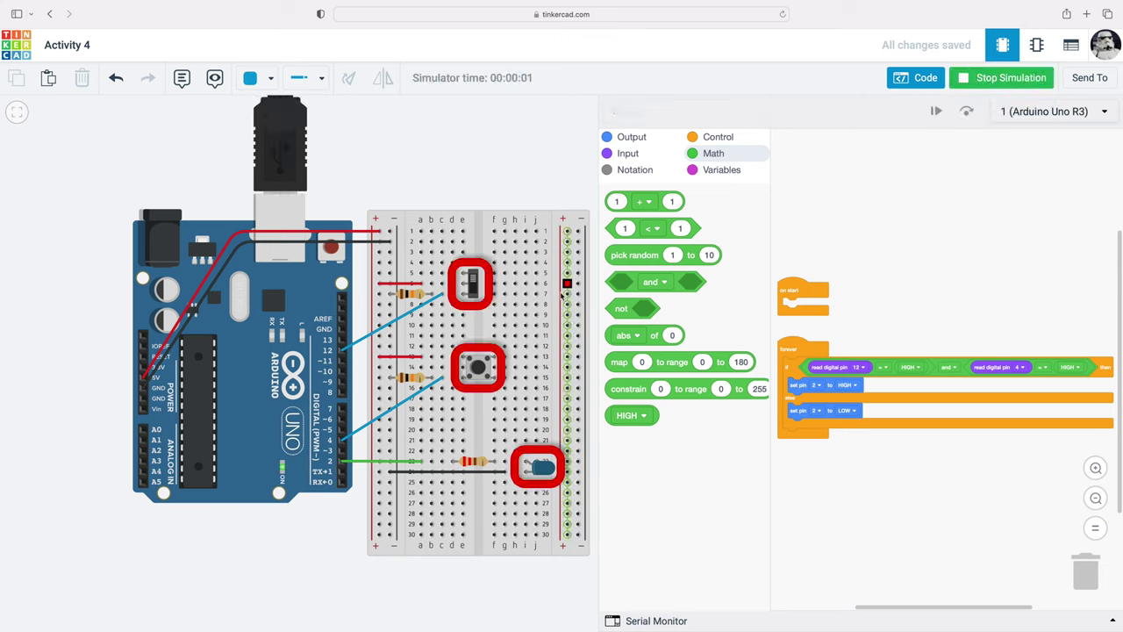
click(479, 369)
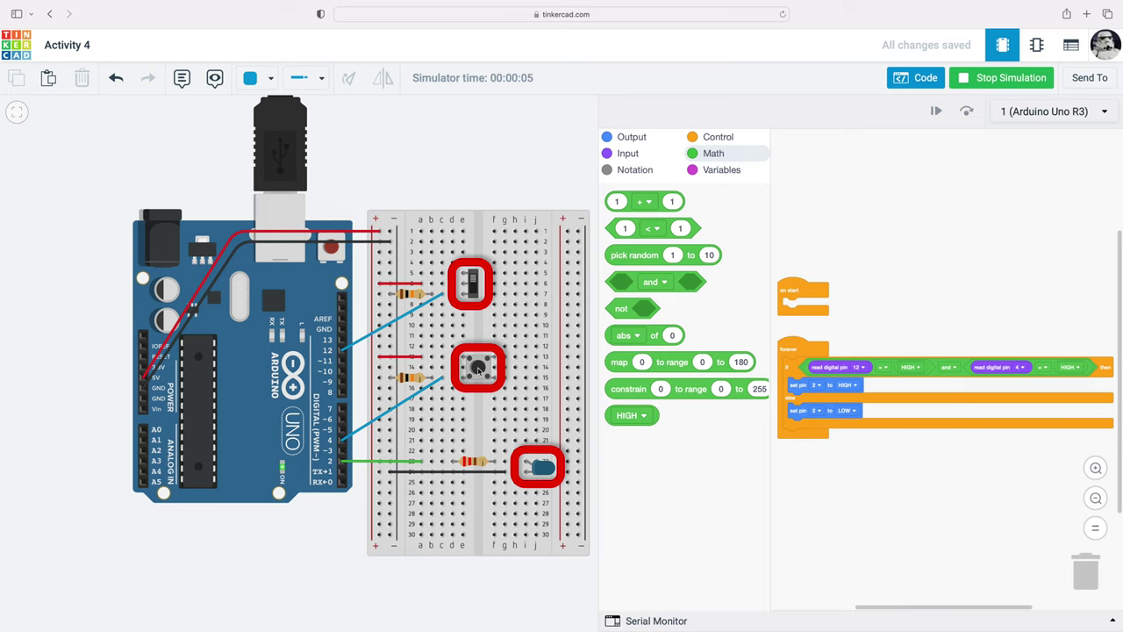
click(472, 291)
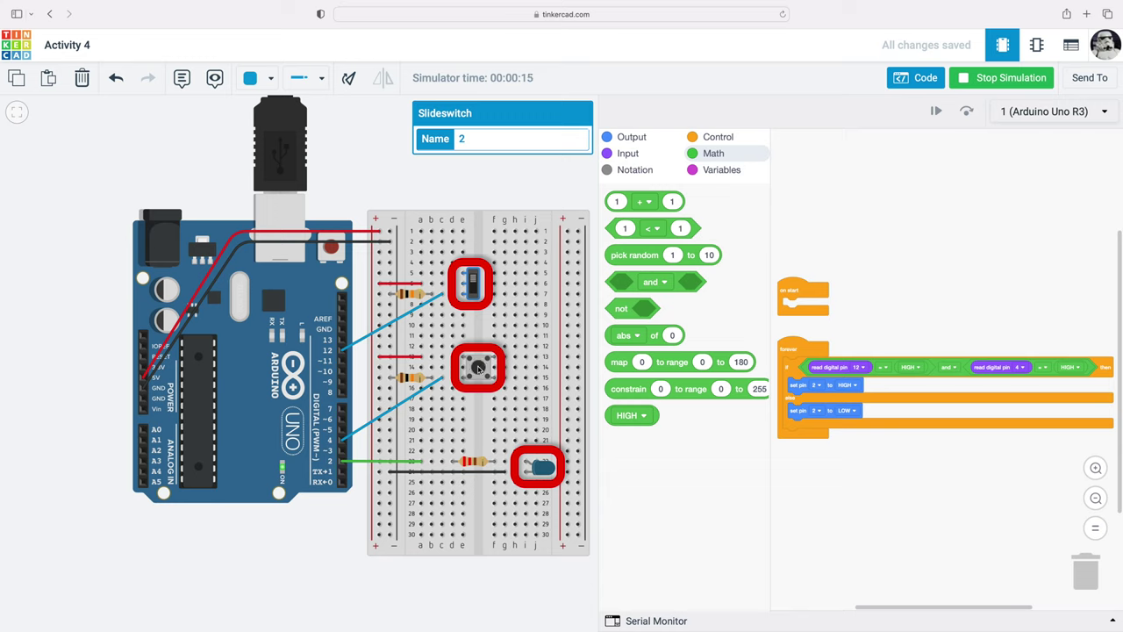
click(478, 369)
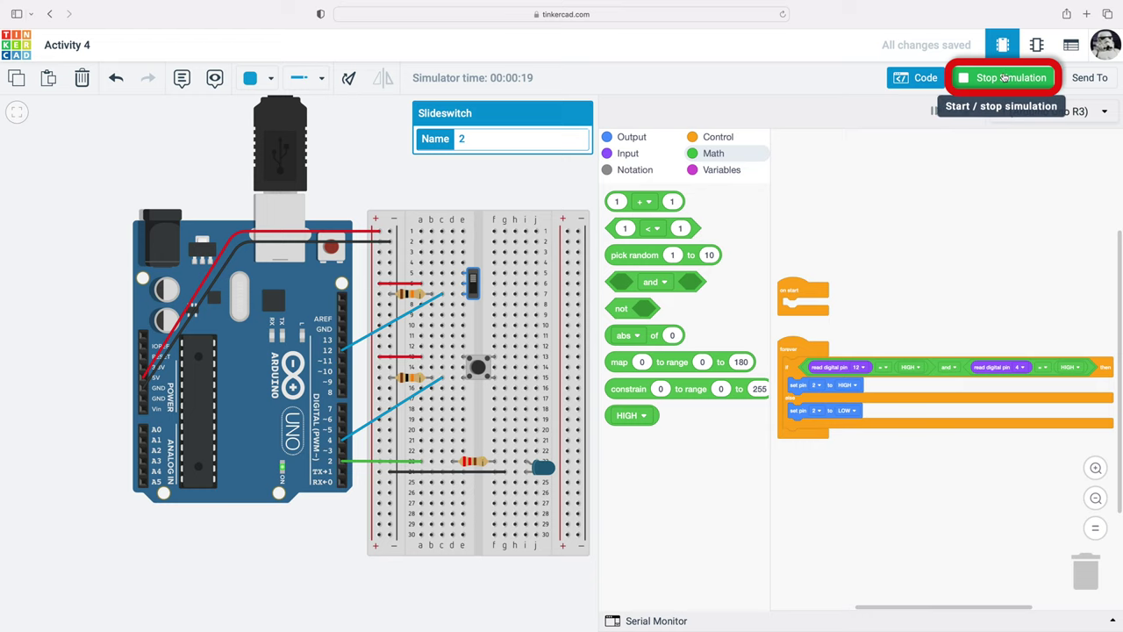
click(1006, 78)
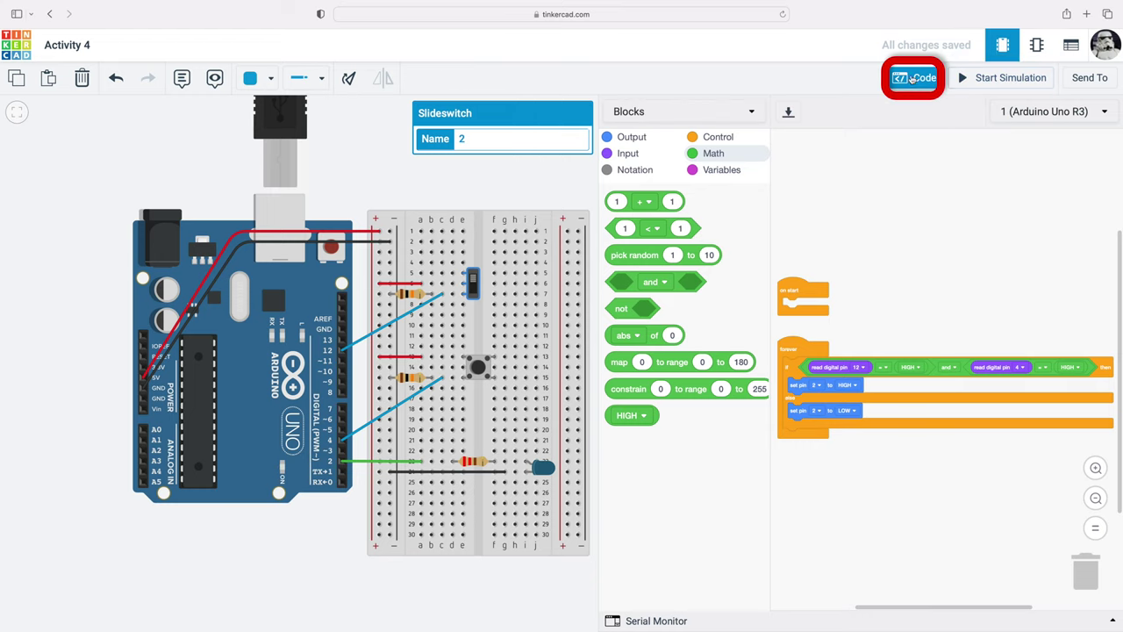
click(909, 79)
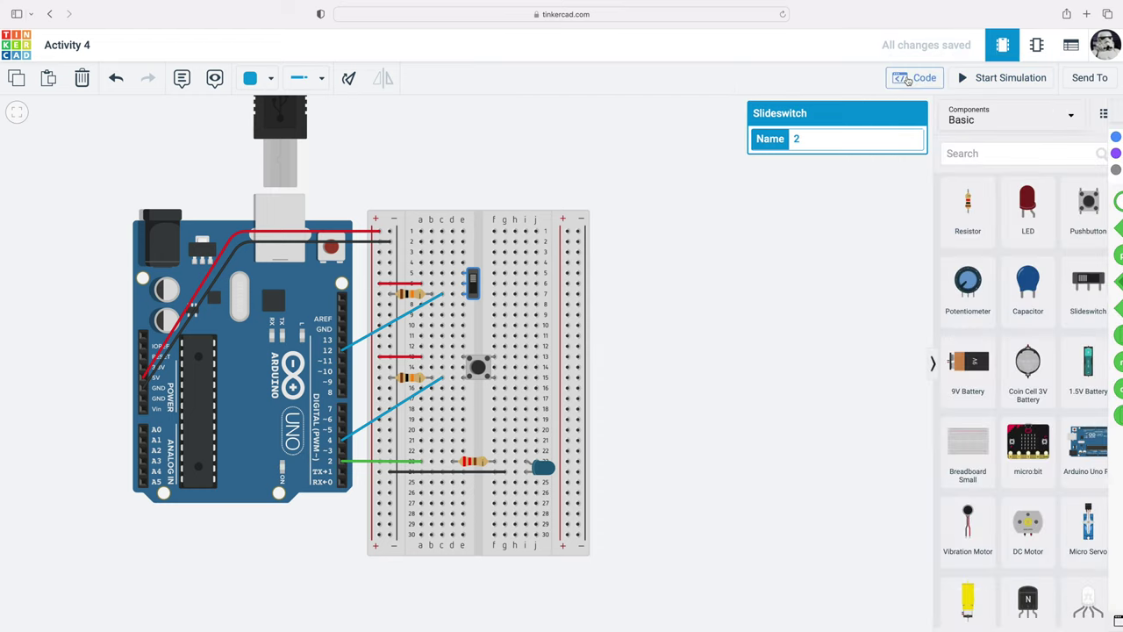